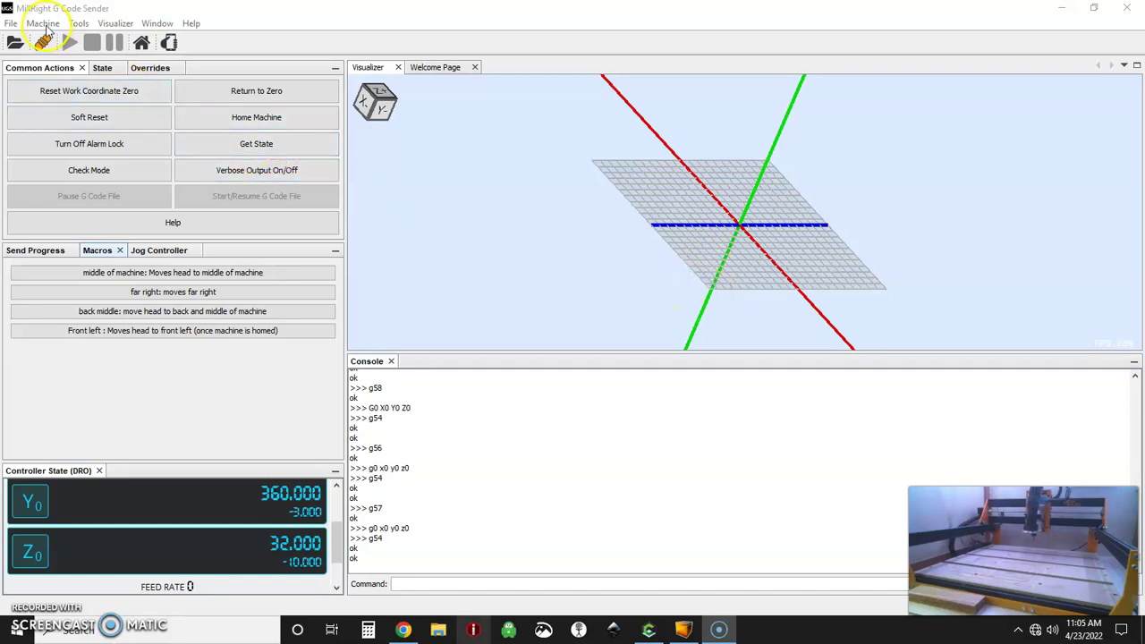
- Inspect the middle of machine macro's G-code in the macro settings, then cancel without saving
left_click(42, 23)
left_click(76, 220)
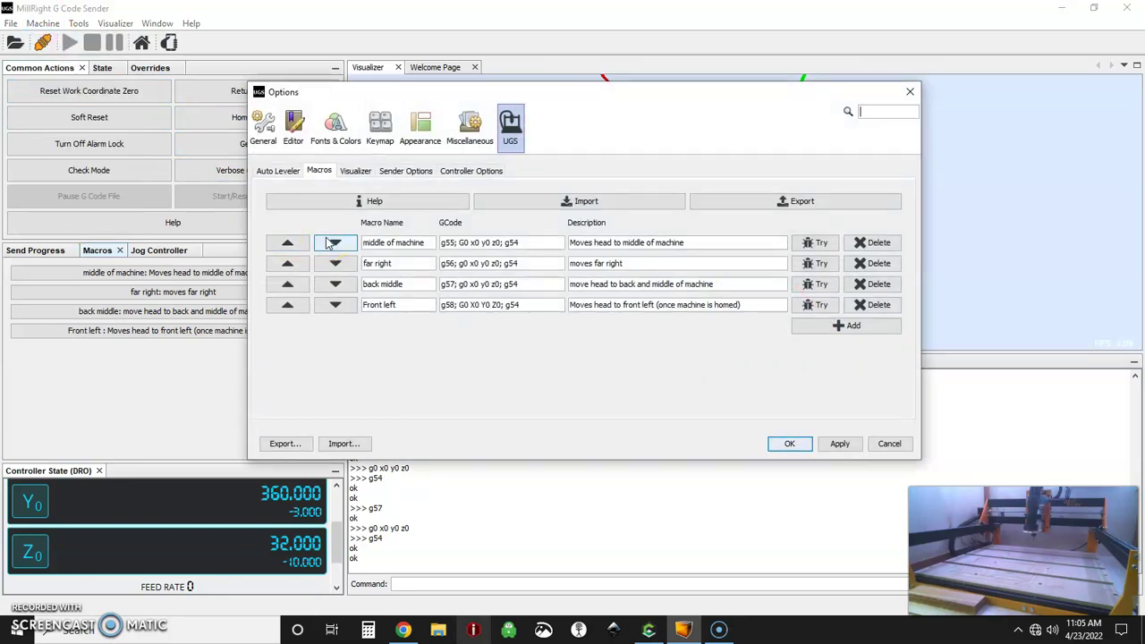
left_click(427, 279)
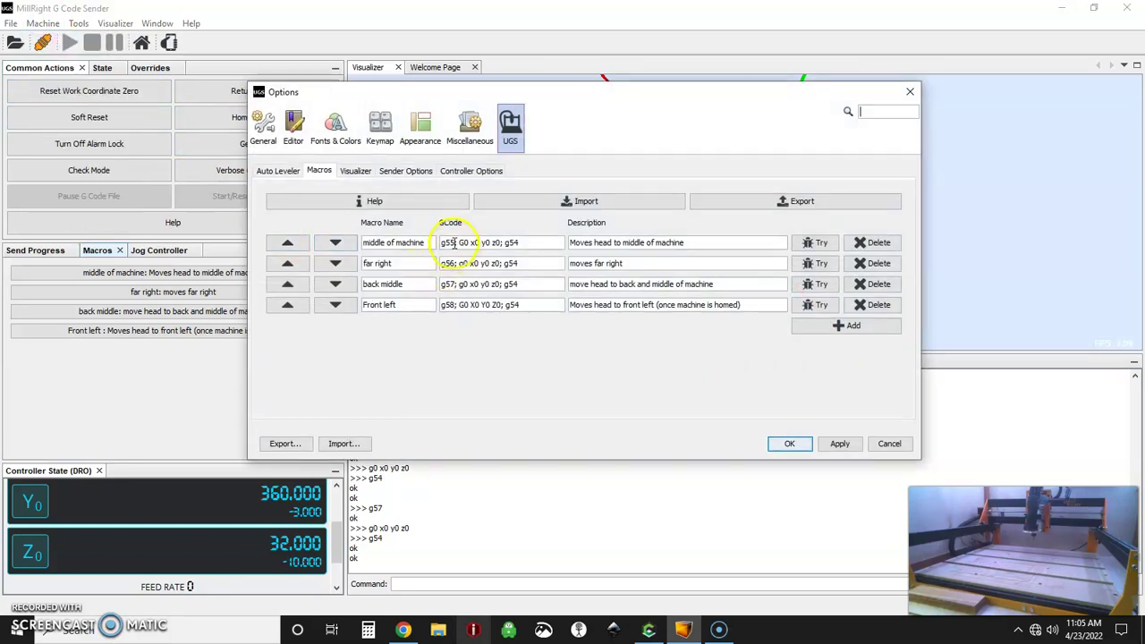
left_click(447, 243)
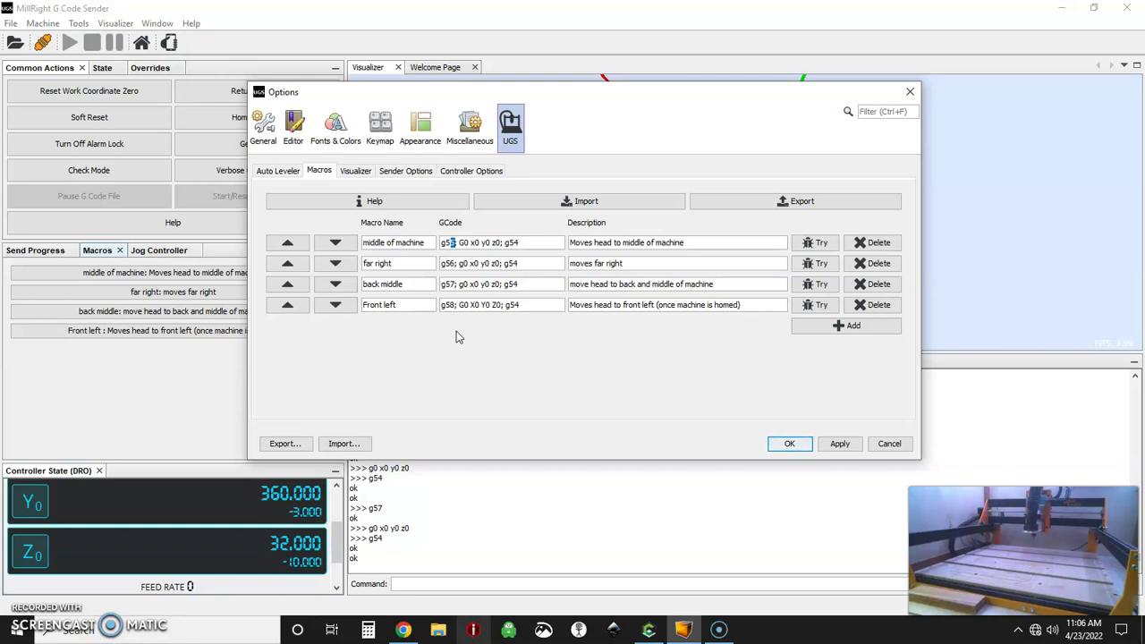
left_click(889, 444)
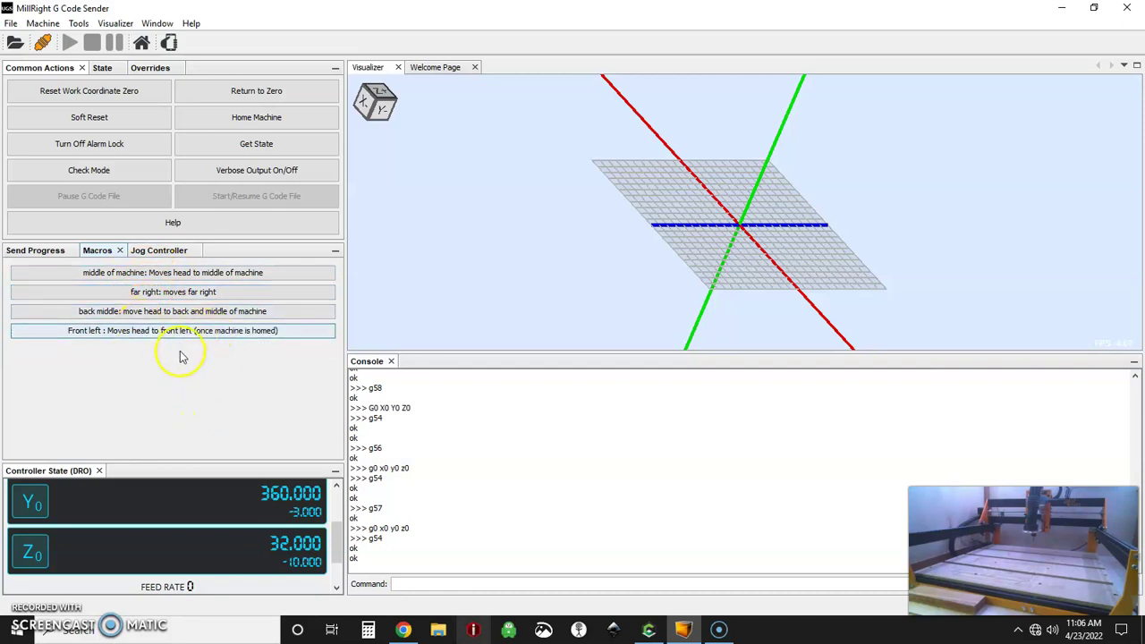
- Run the far right and Front left macros, then highlight g58 and G0 X0 in the console
left_click(173, 292)
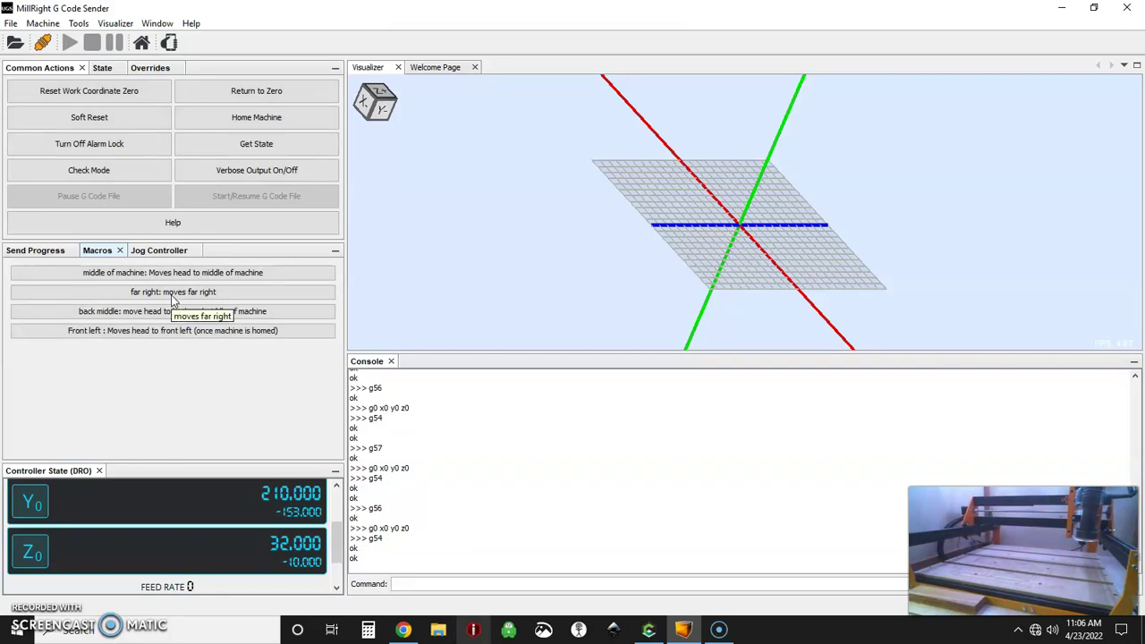
left_click(126, 331)
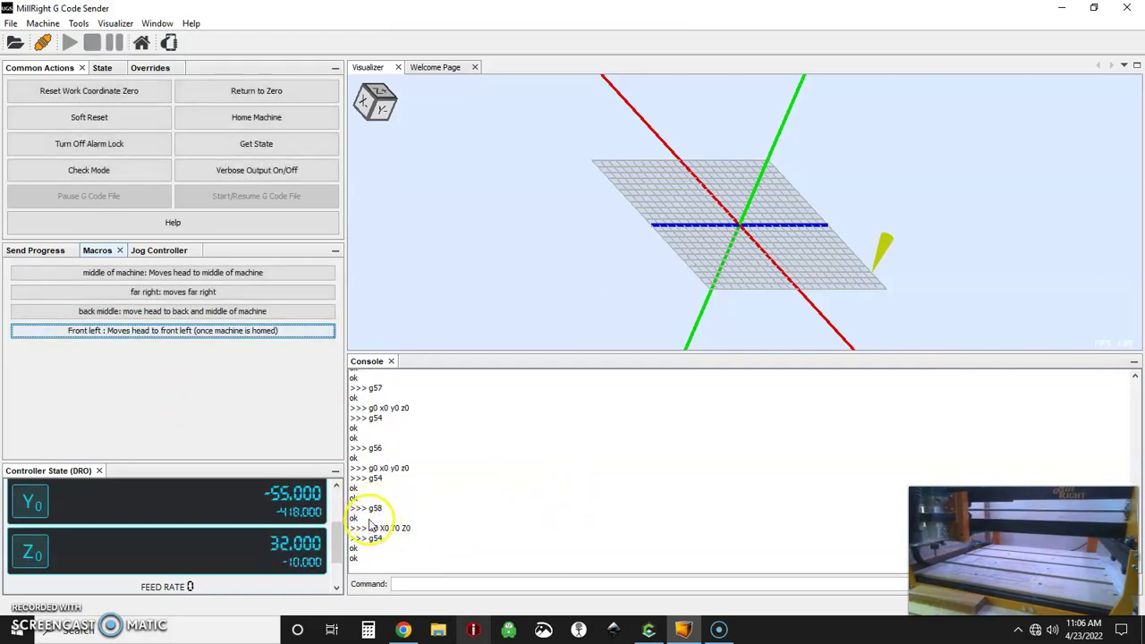
double_click(374, 508)
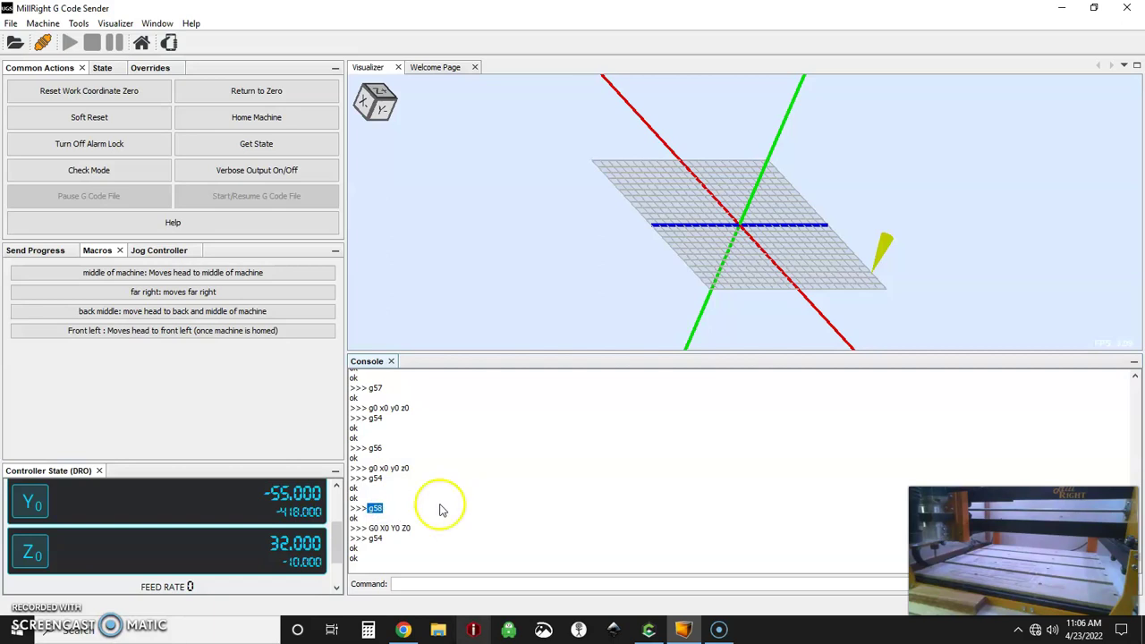
left_click_drag(370, 528, 387, 546)
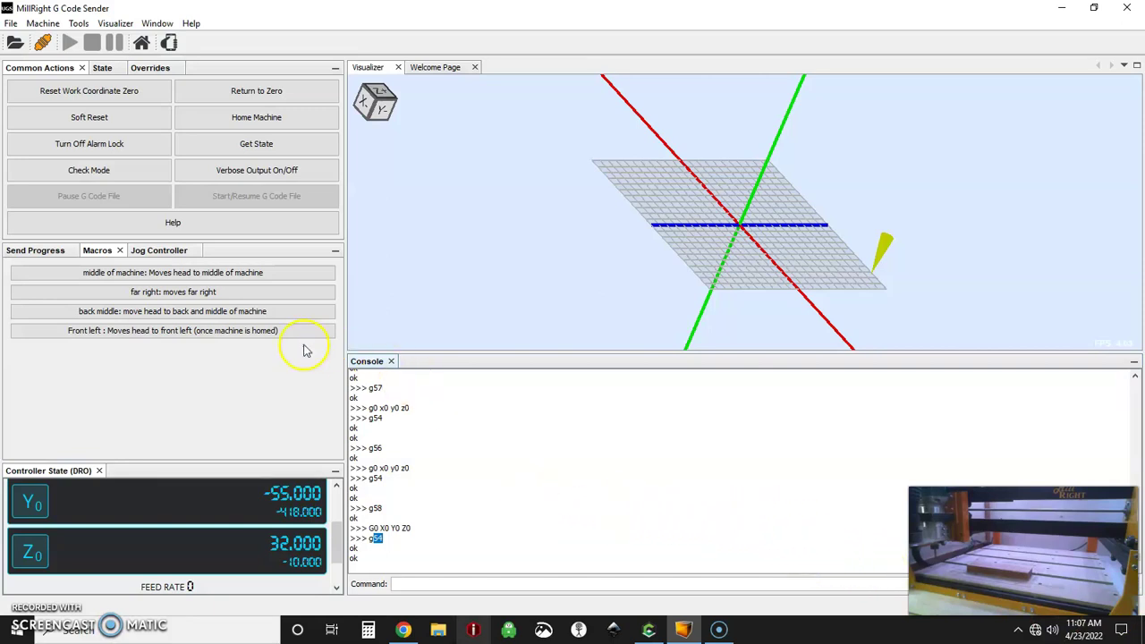
- Jog the head toward +Y, then +X, then down along Z until work Z reads 0.000
left_click(167, 246)
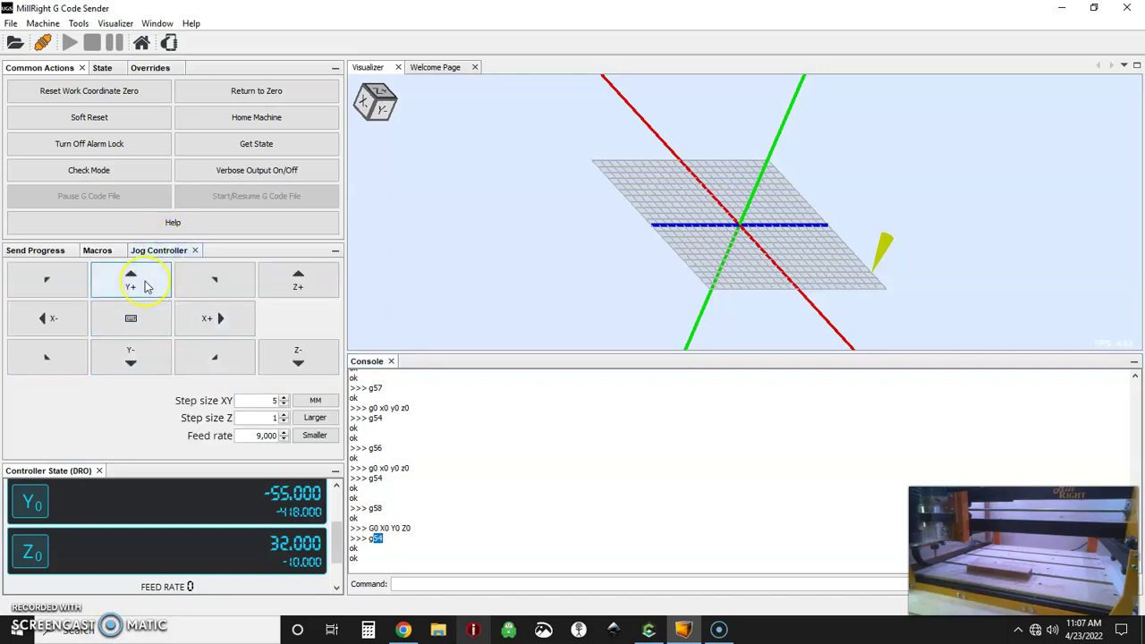
left_click_drag(146, 285, 146, 284)
left_click_drag(205, 320, 204, 324)
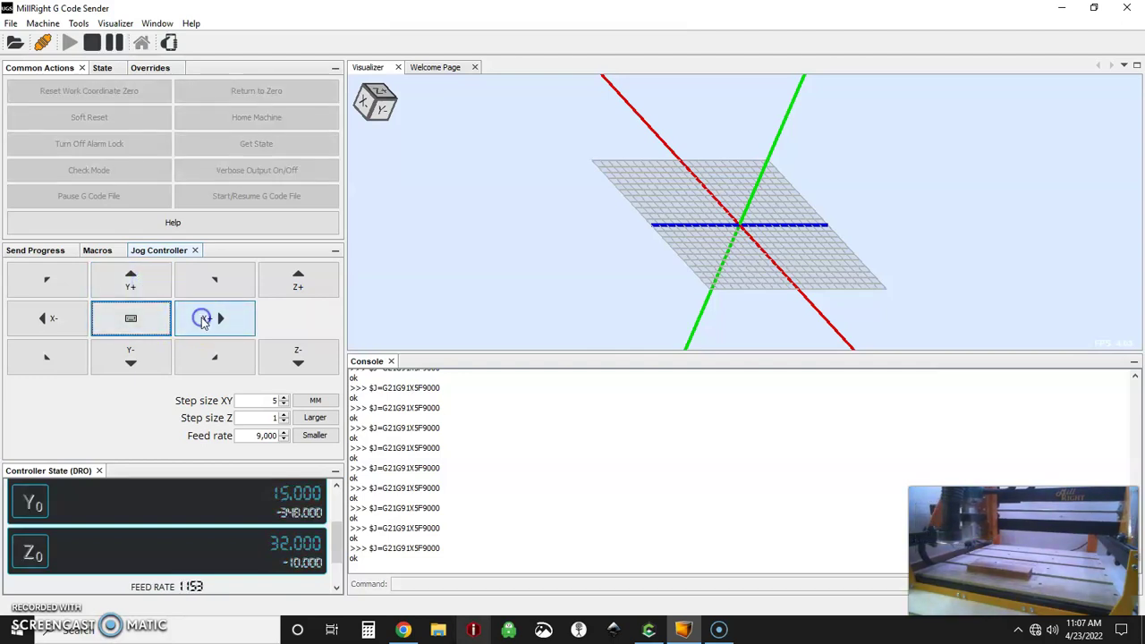
left_click_drag(282, 357, 280, 360)
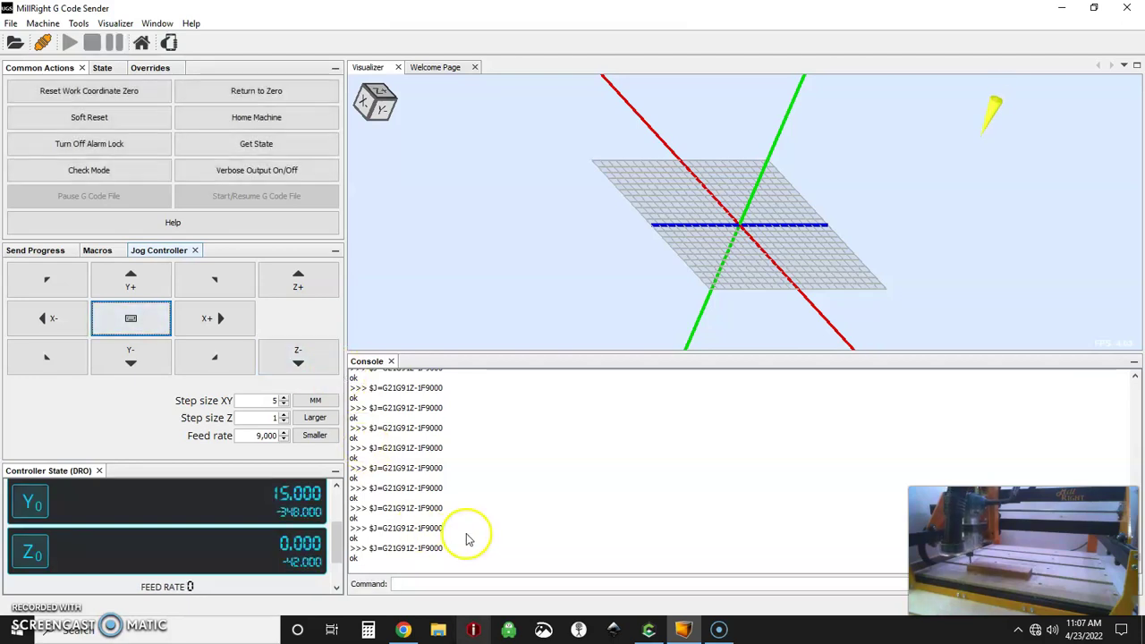
scroll(524, 465, "up", 1)
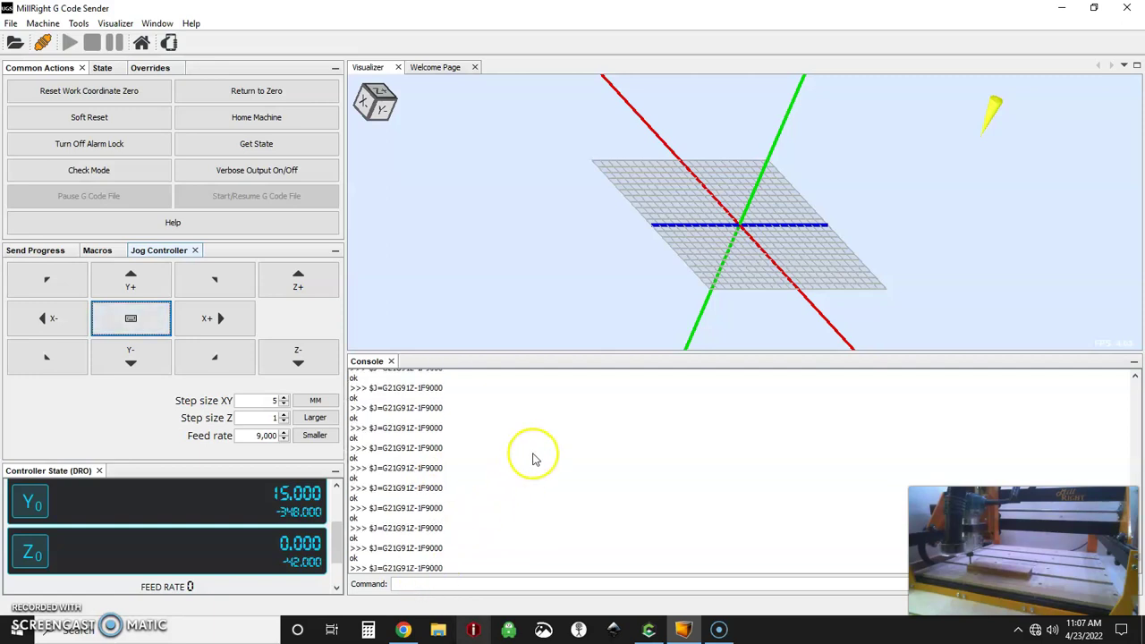
scroll(478, 445, "up", 1)
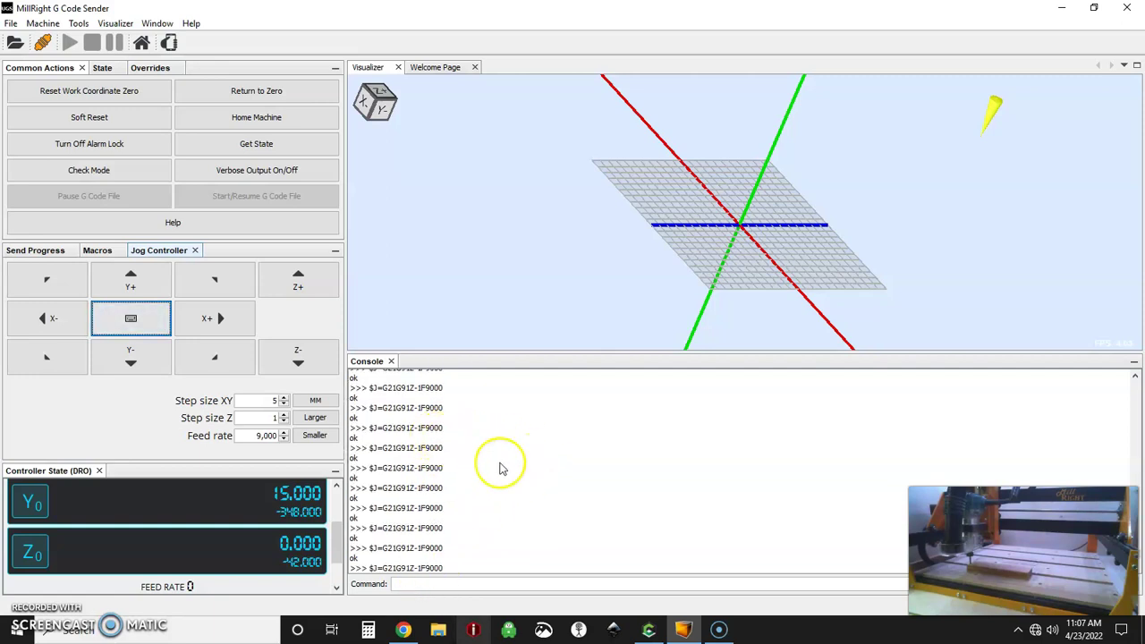
- Zero work coordinates here (G10 P0 L20 X0 Y0 Z0), then run the far right and back middle macros
left_click(111, 94)
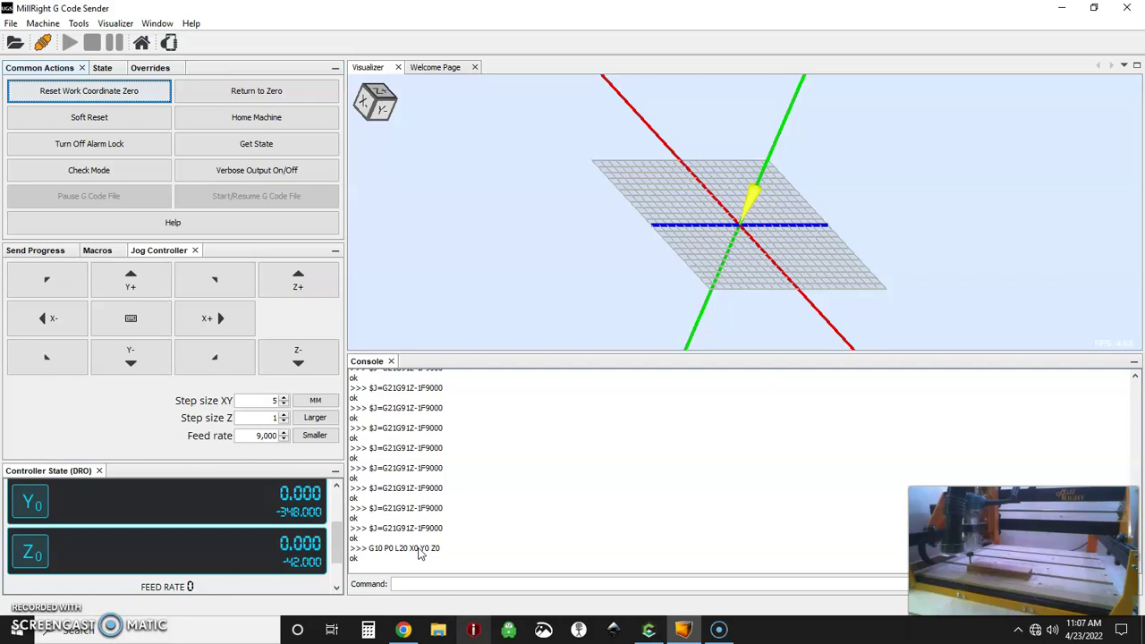
left_click(98, 252)
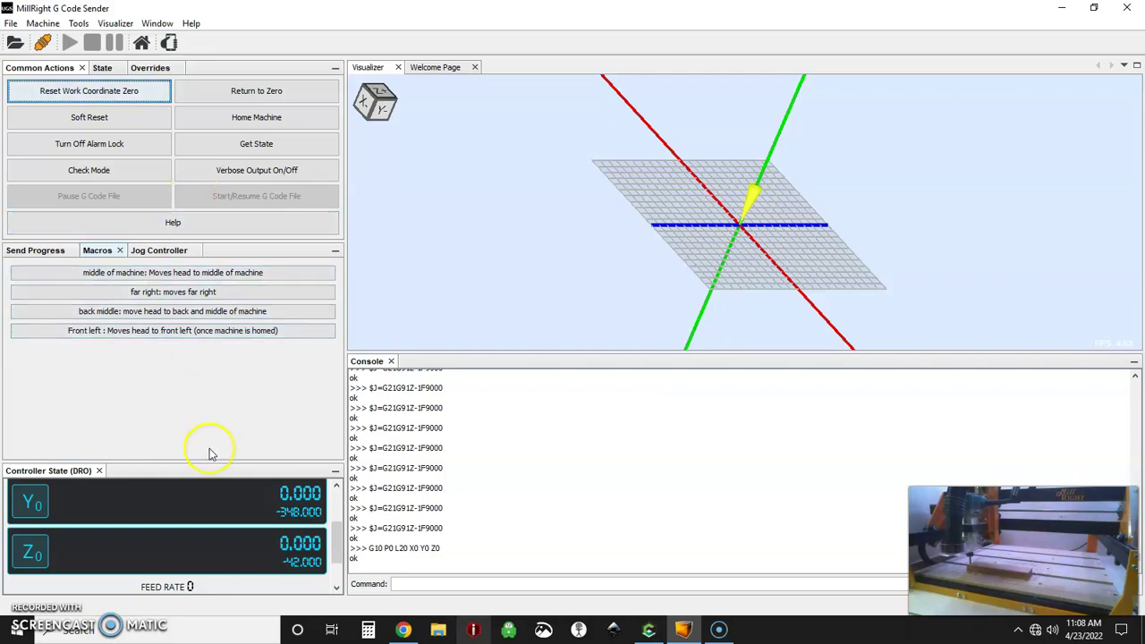
left_click(186, 298)
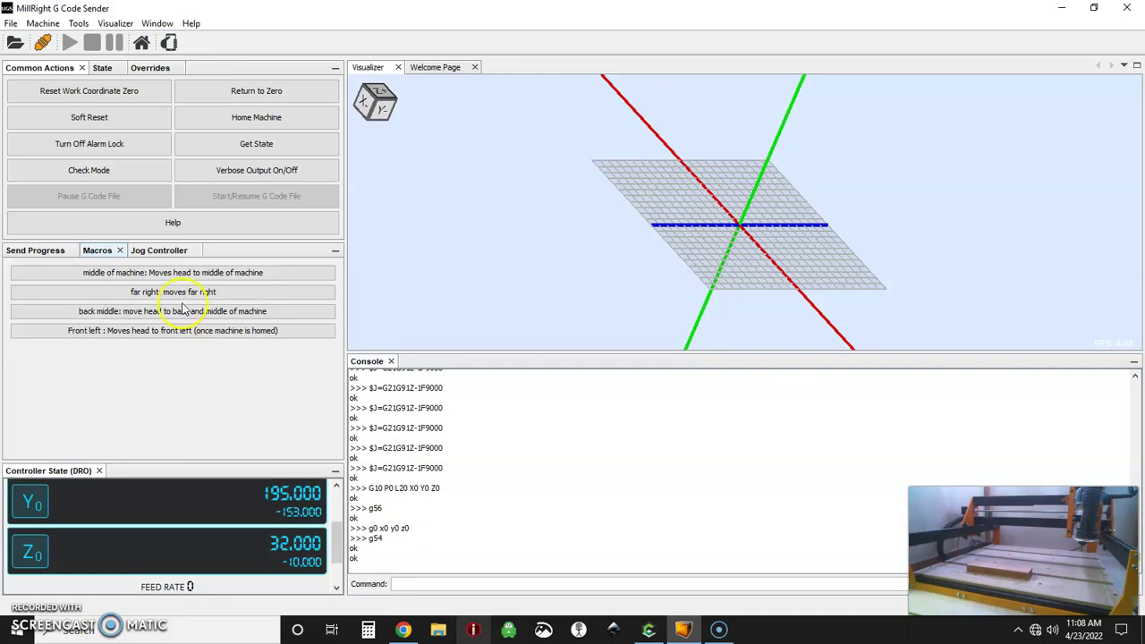
left_click(184, 313)
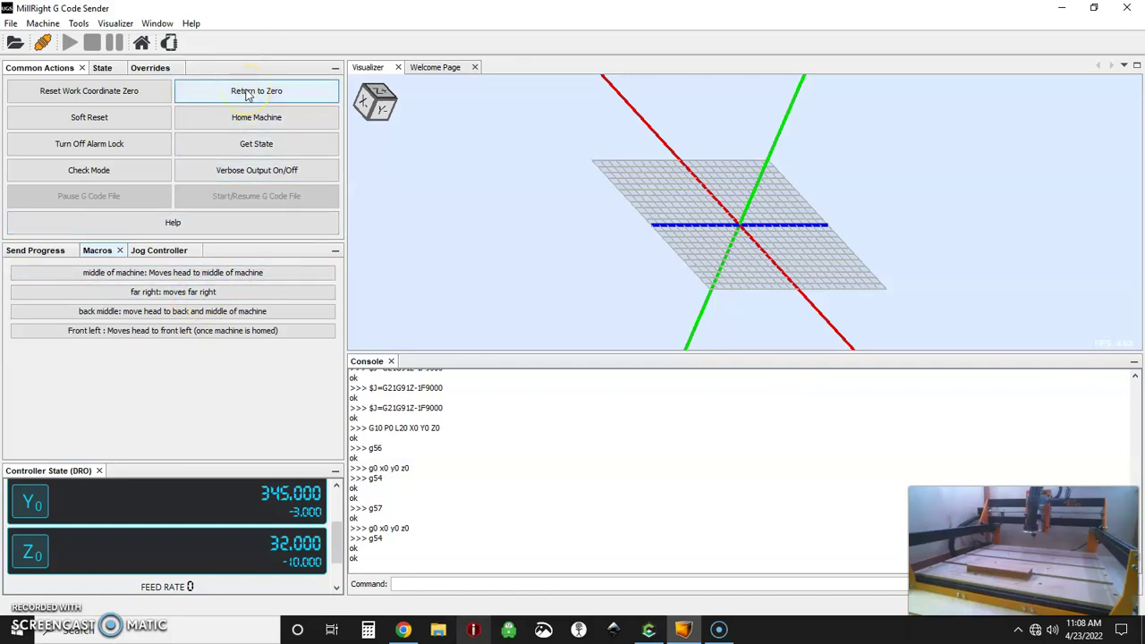
- Return the head to work zero with G90 G0 X0 Y0 and G0 Z0, then focus the Command field
left_click(248, 94)
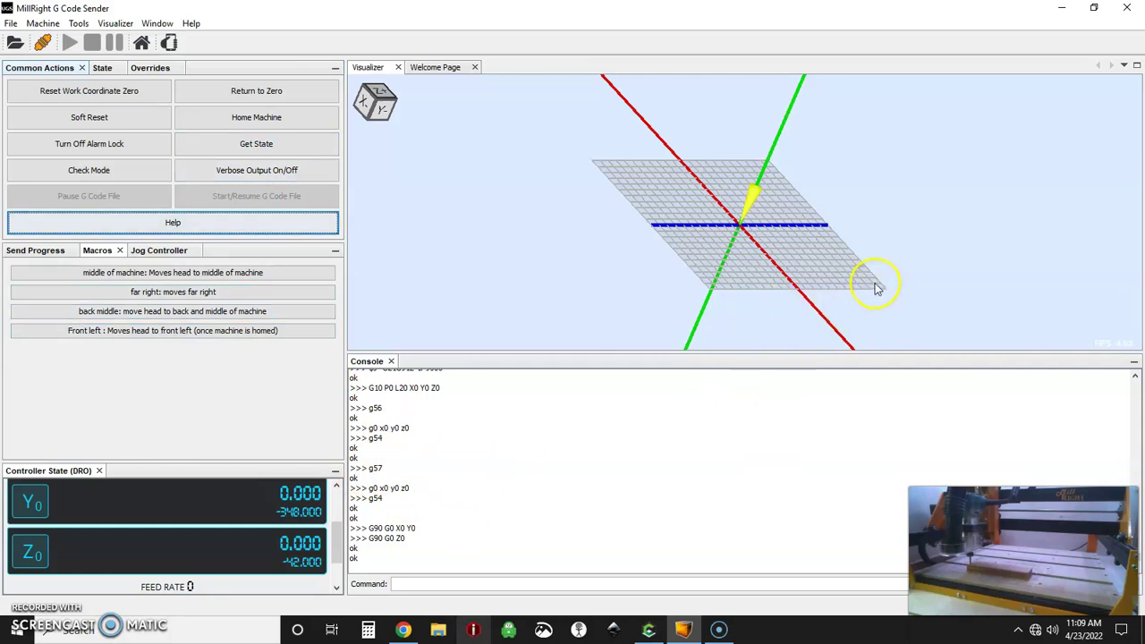
left_click(417, 581)
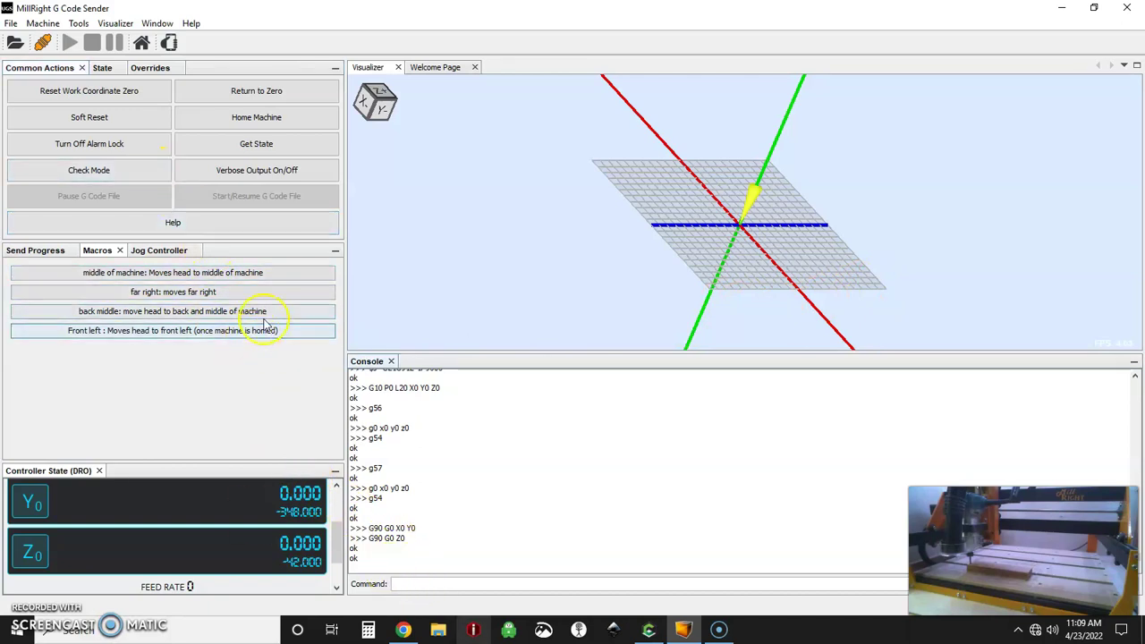
- Switch to the Jog Controller and raise the head along Z
left_click(169, 250)
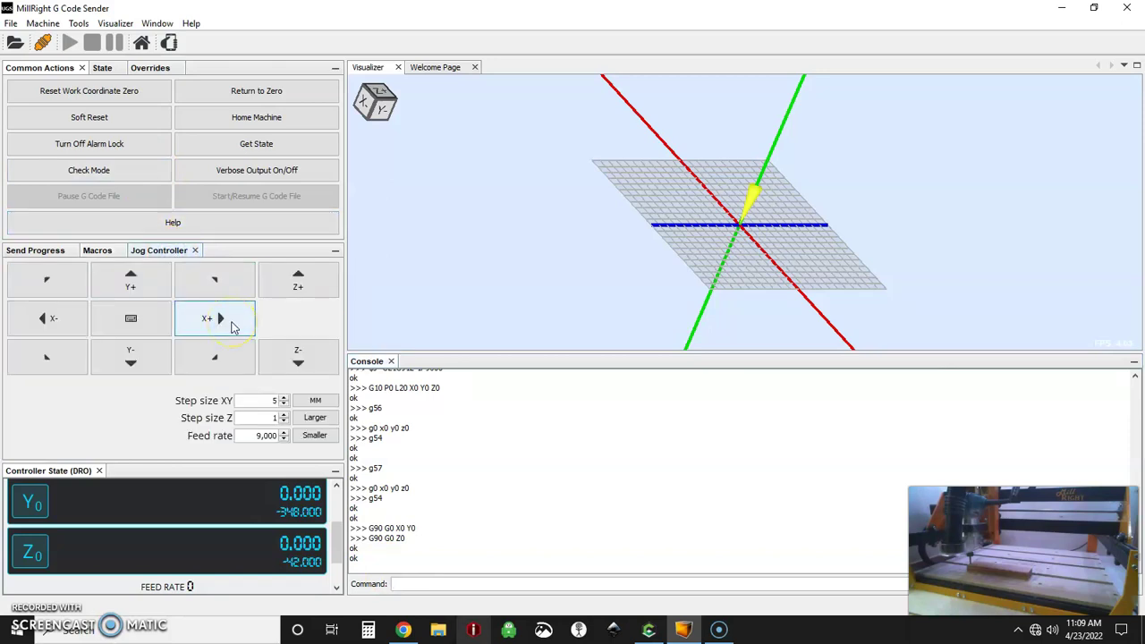
triple_click(308, 288)
triple_click(309, 288)
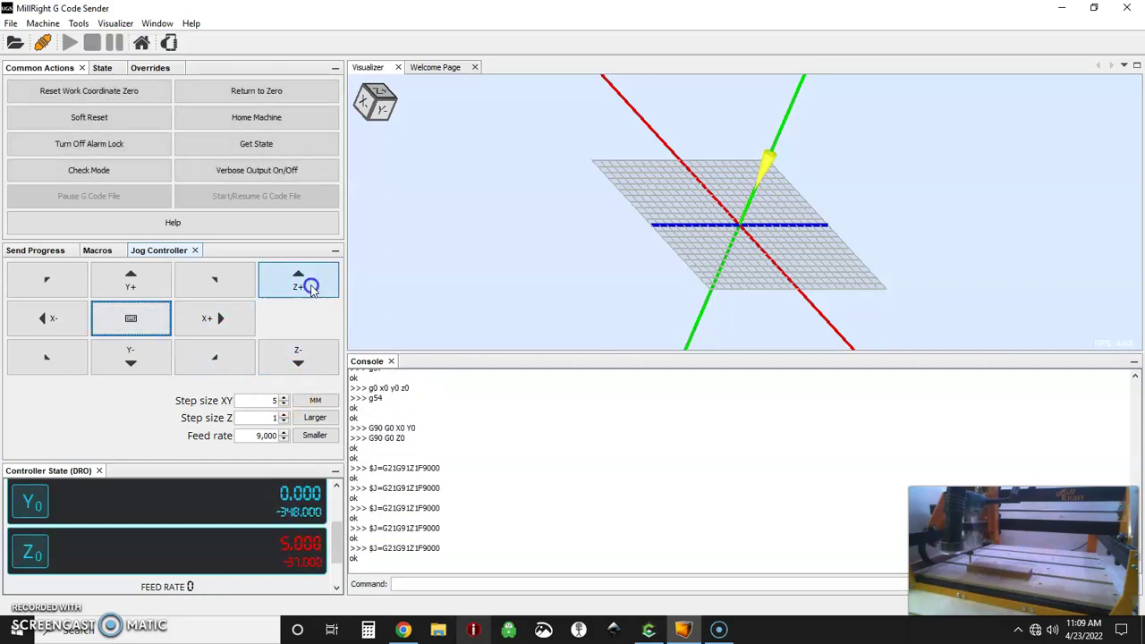
triple_click(309, 288)
triple_click(309, 288)
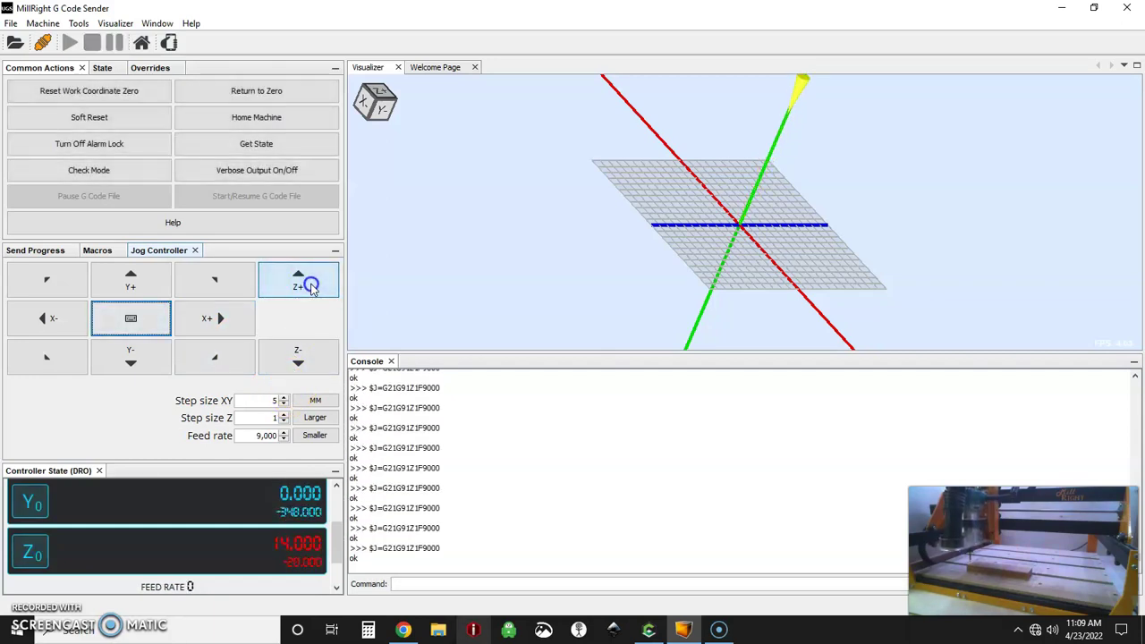
- Jog the head toward +X in 5 mm and then 50 mm increments
left_click(219, 317)
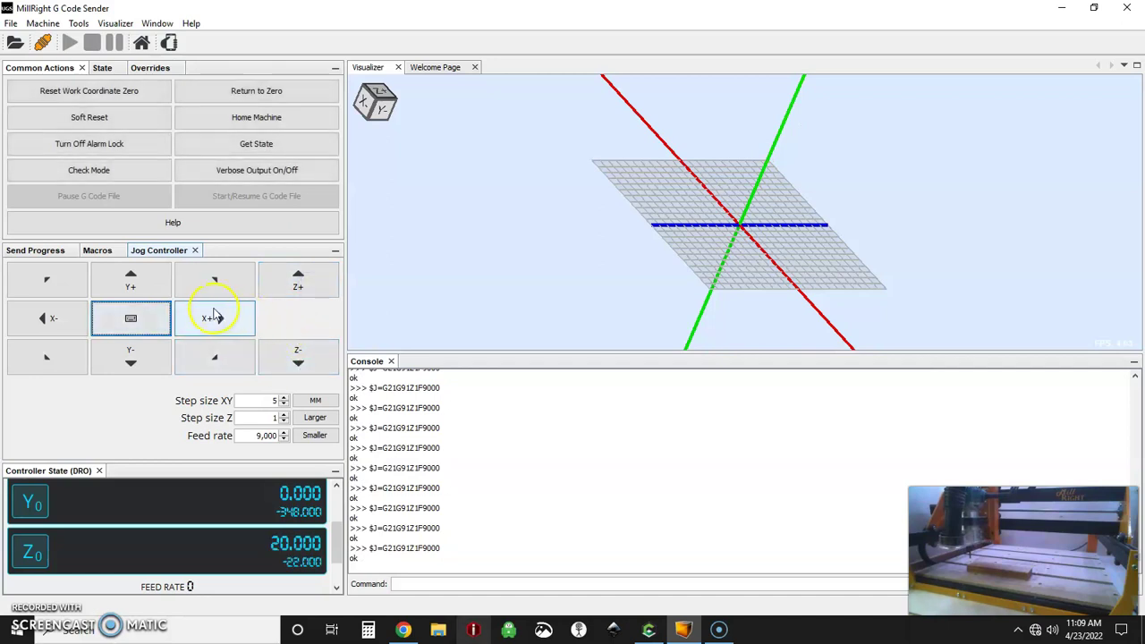
left_click(230, 317)
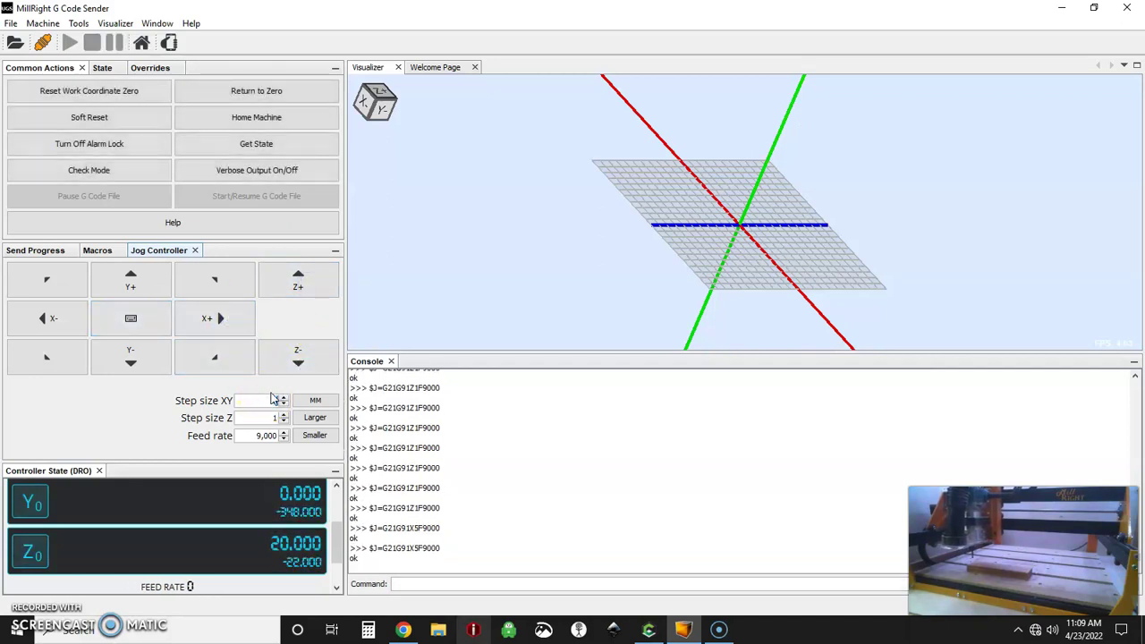
left_click(217, 320)
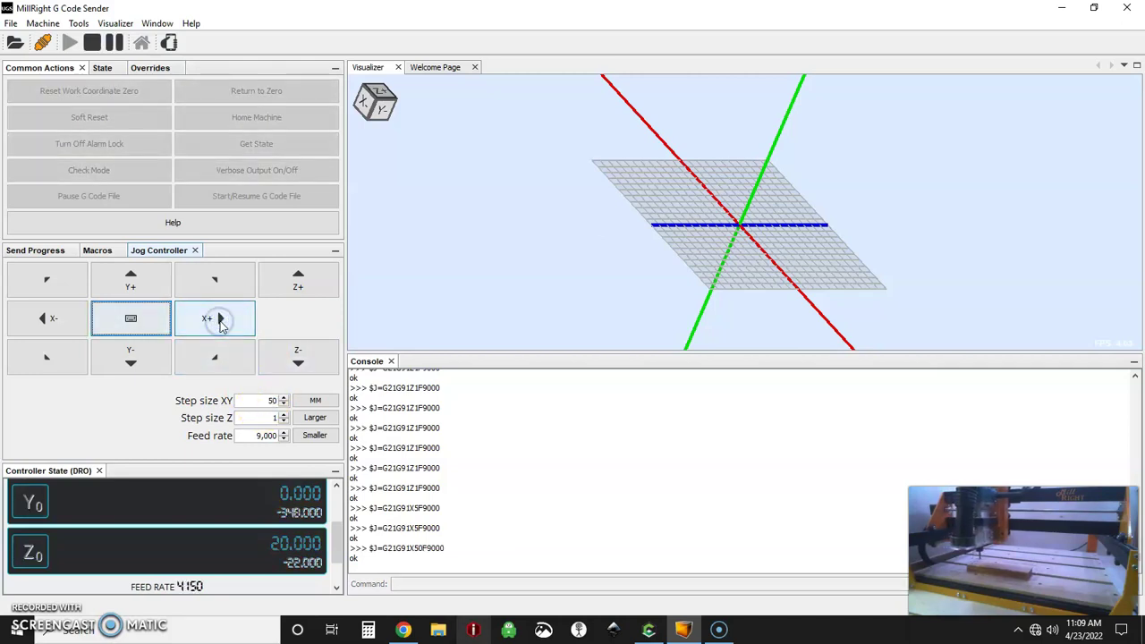
left_click(219, 319)
left_click(220, 320)
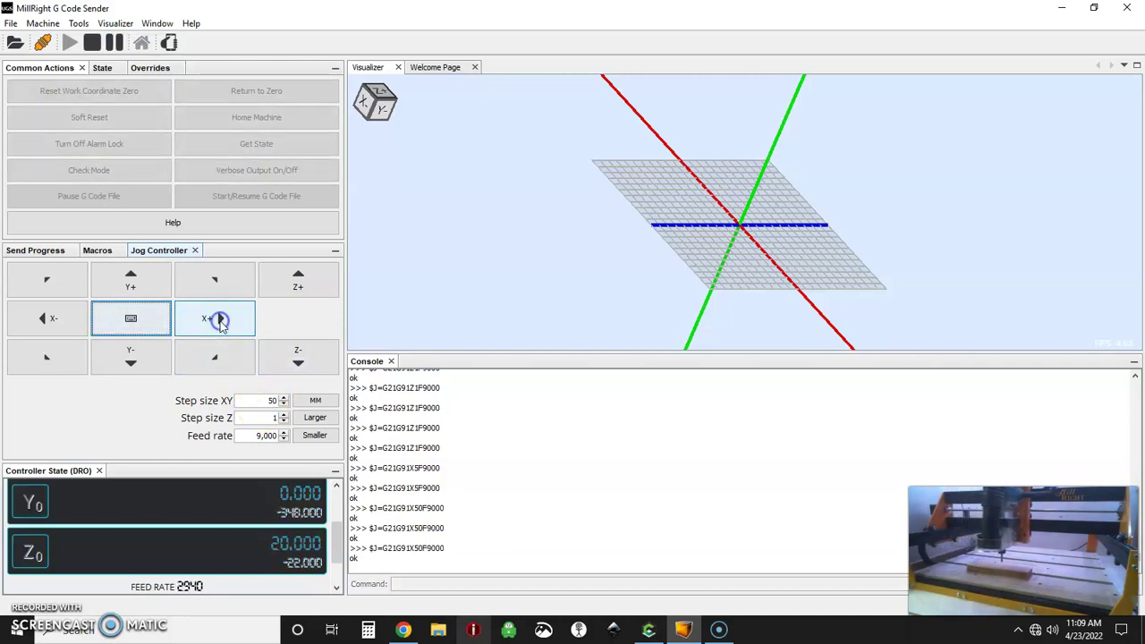
left_click(221, 322)
left_click(221, 322)
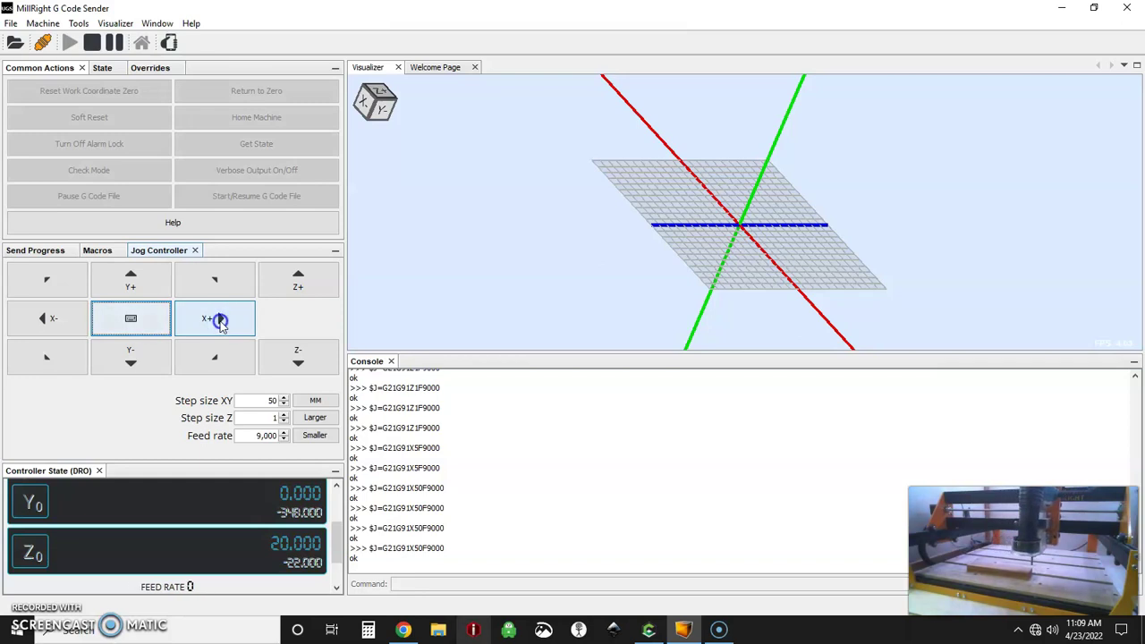
left_click(221, 322)
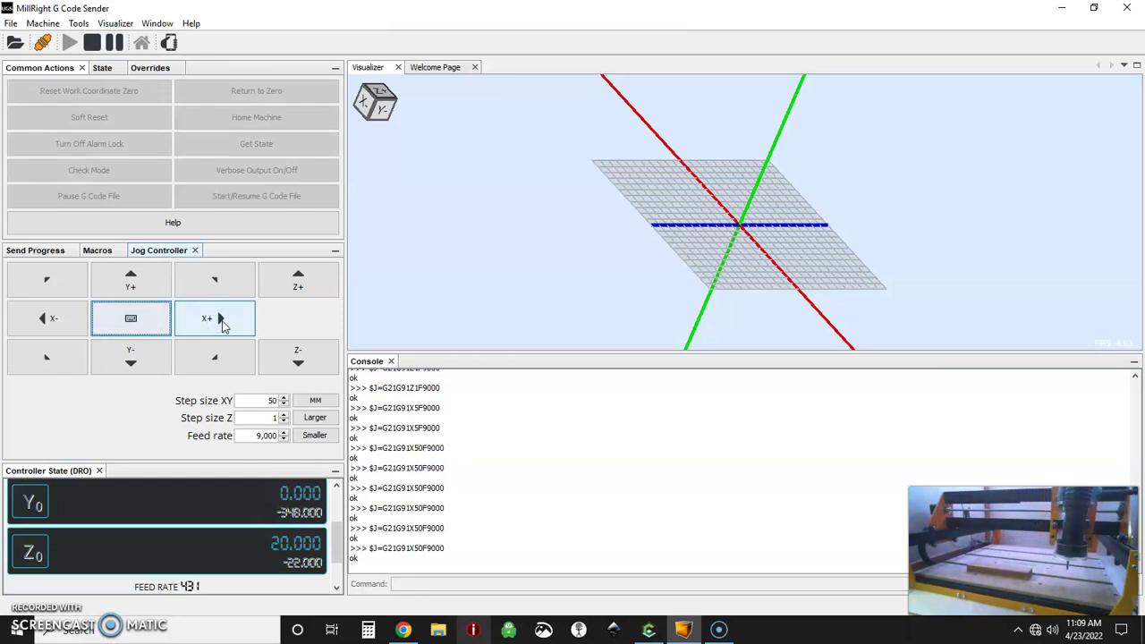
left_click(223, 325)
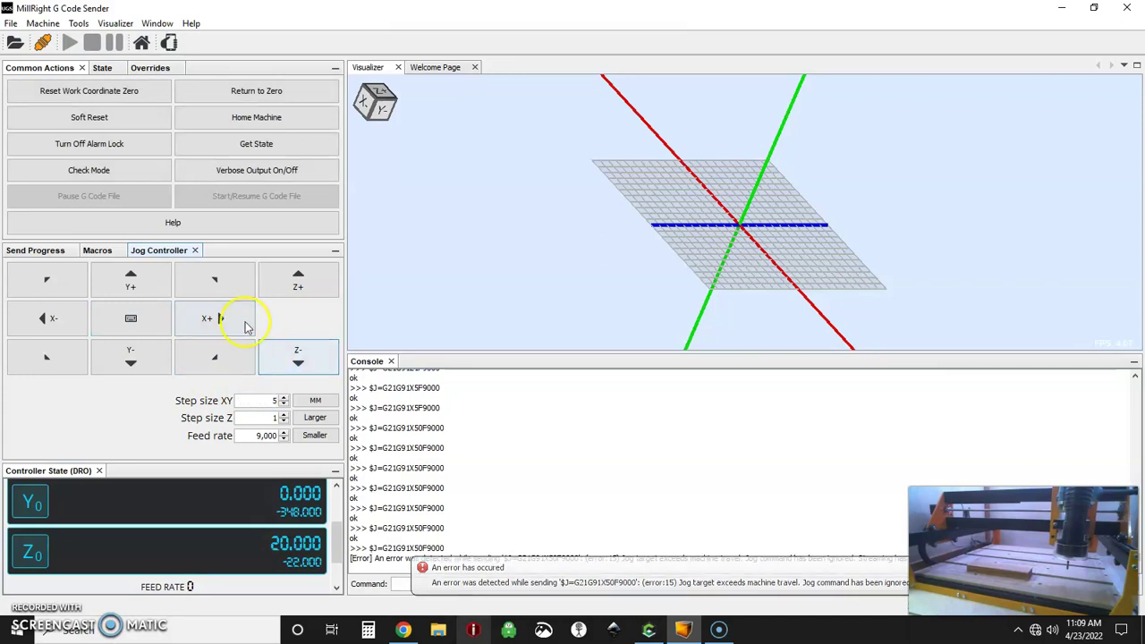
- Keep jogging +X in 5 mm steps until error 15 reports travel exceeded, then open the Machine menu
left_click(221, 320)
left_click(217, 322)
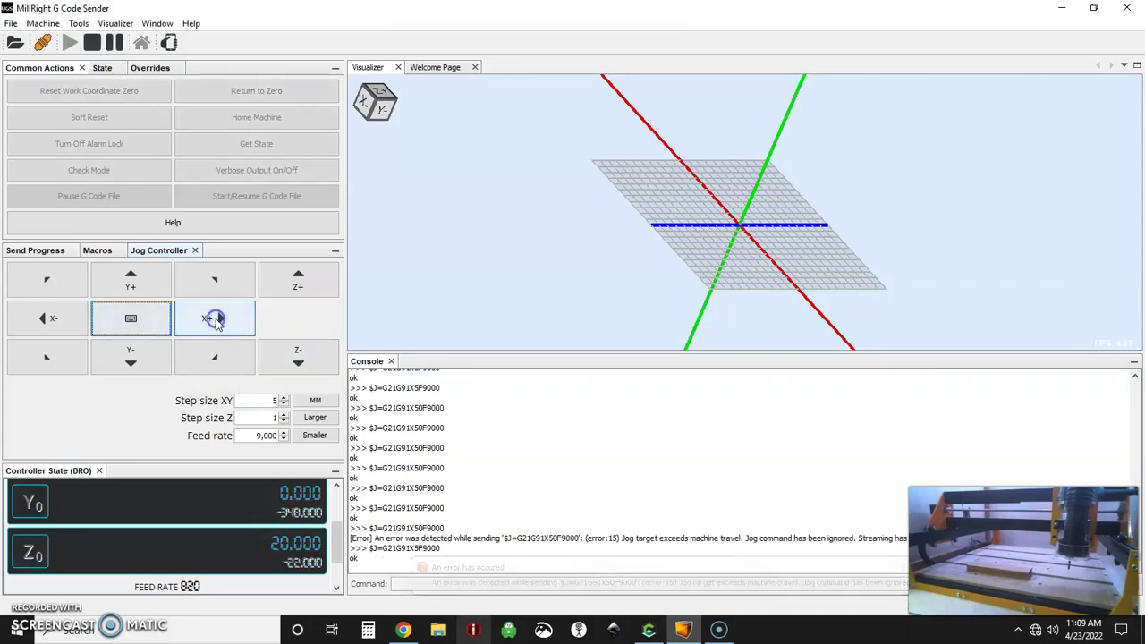
left_click(216, 320)
left_click(215, 320)
left_click(216, 320)
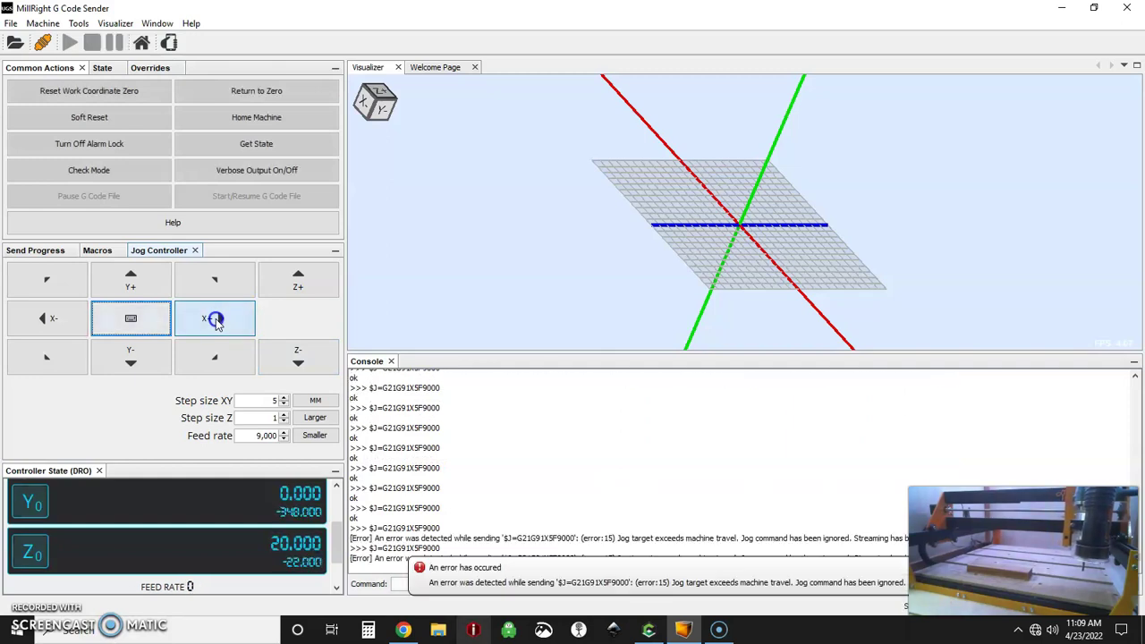
left_click(215, 320)
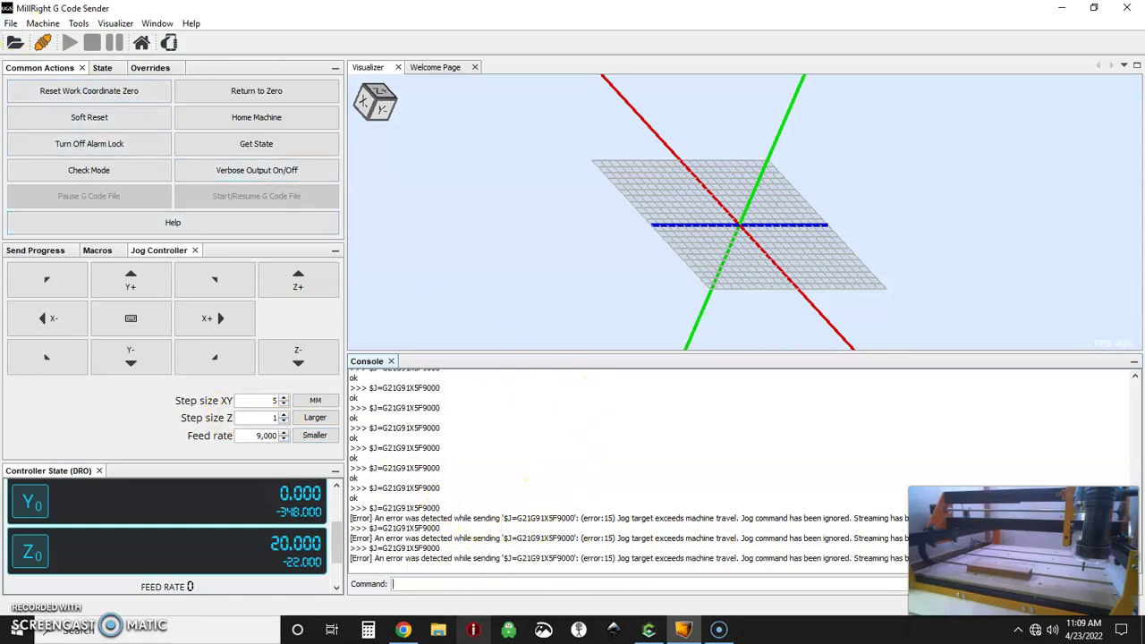
left_click(41, 24)
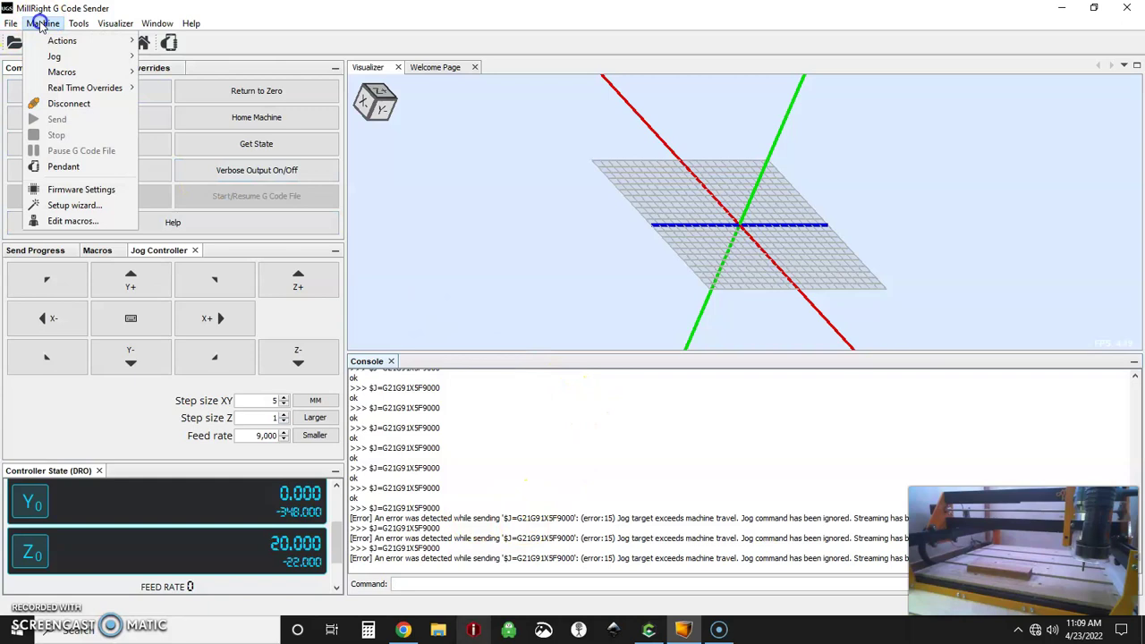
- Open Machine > Edit macros..., look over the four position macros, and cancel unchanged
left_click(71, 220)
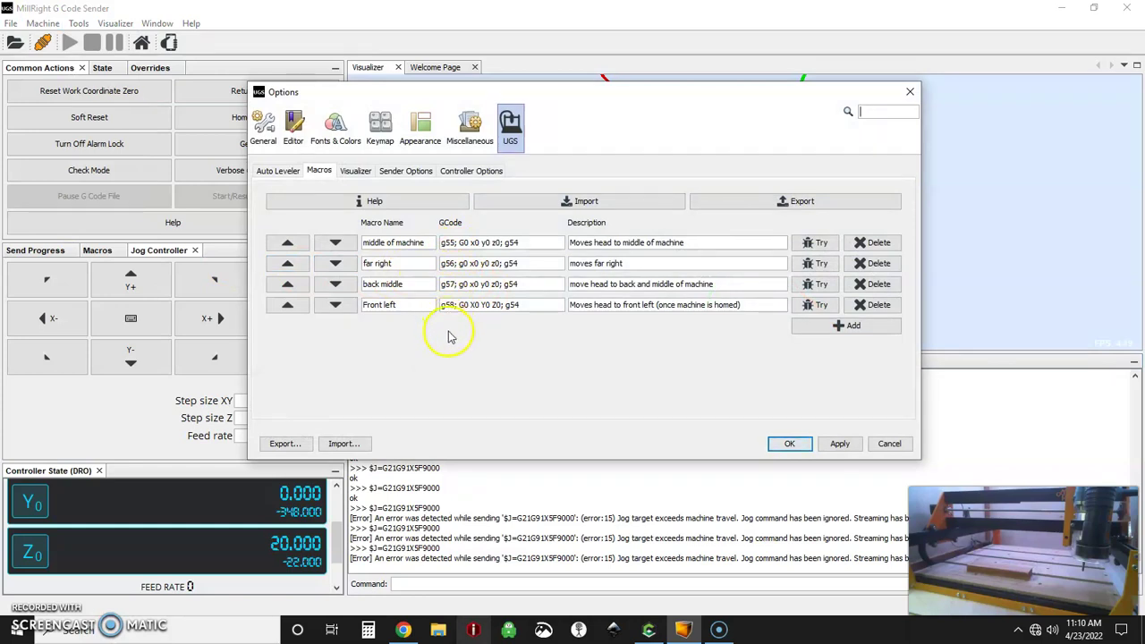
left_click(889, 445)
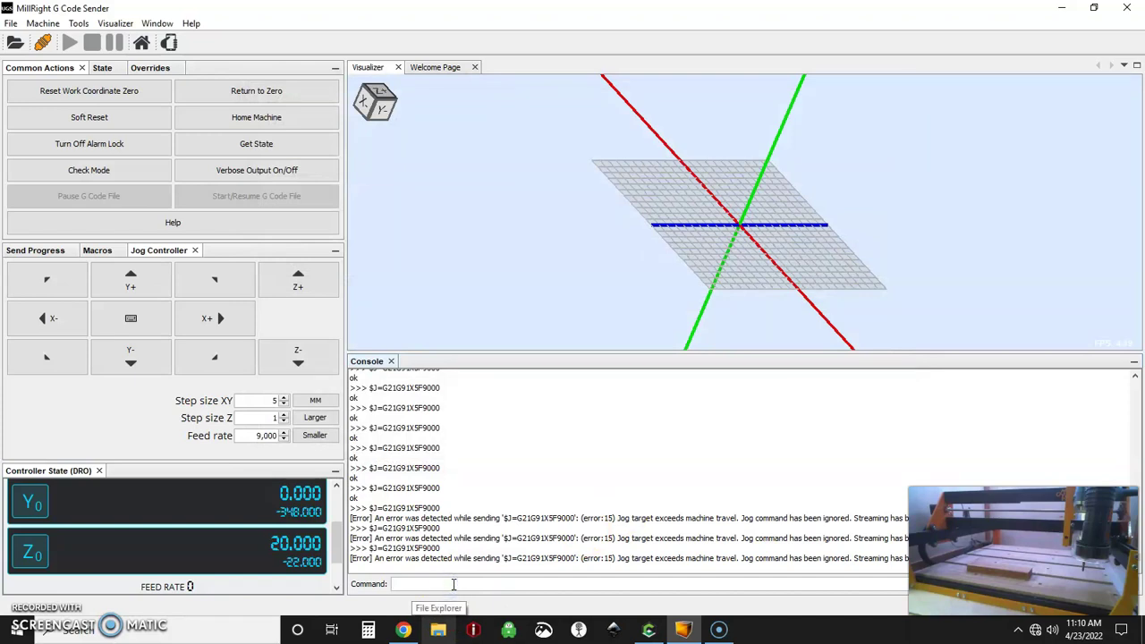
- Switch to the G59 coordinate system by sending g59 in the console
left_click(454, 584)
type("g")
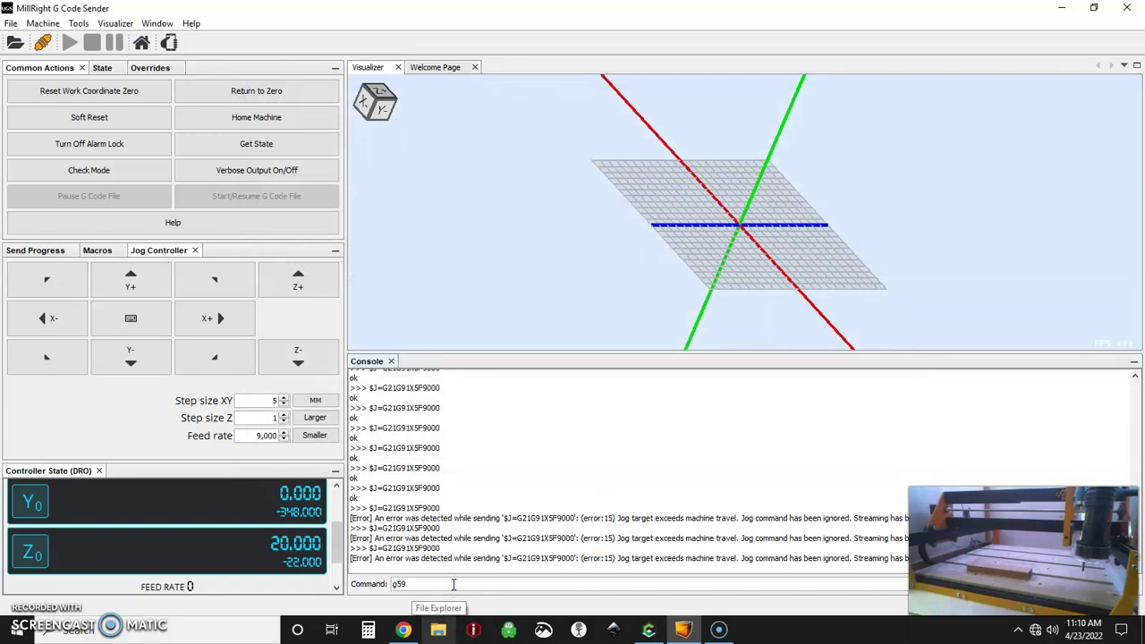
type("59")
key("Return")
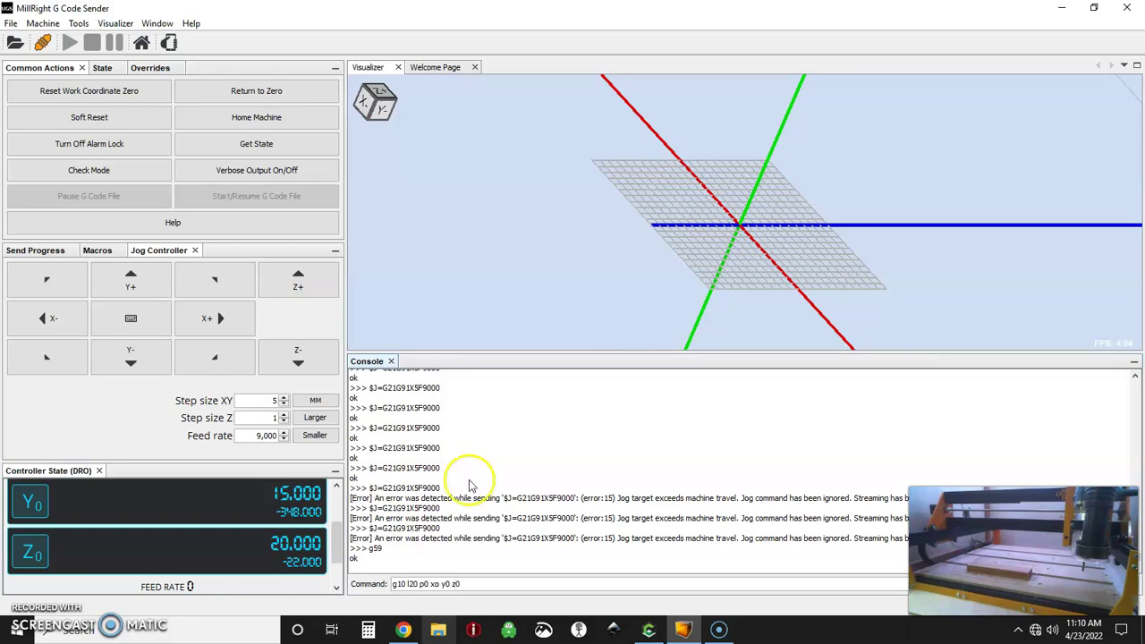
- Correct the typo and send g10 l20 p0 x0 y0 z0 to zero G59 at this position
left_click(438, 582)
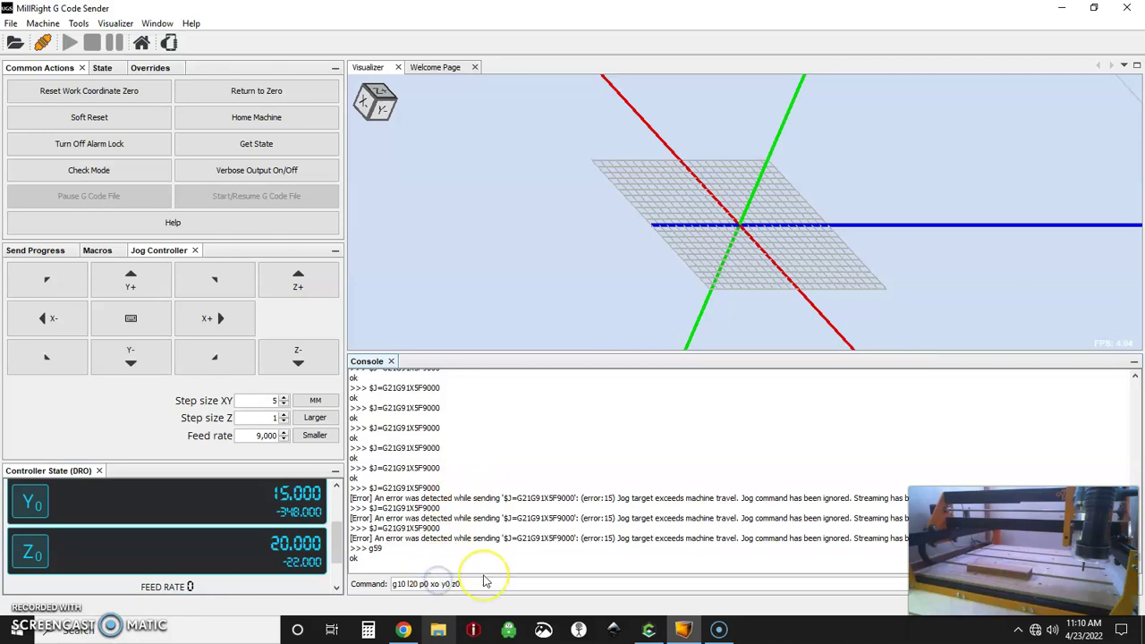
key("BackSpace")
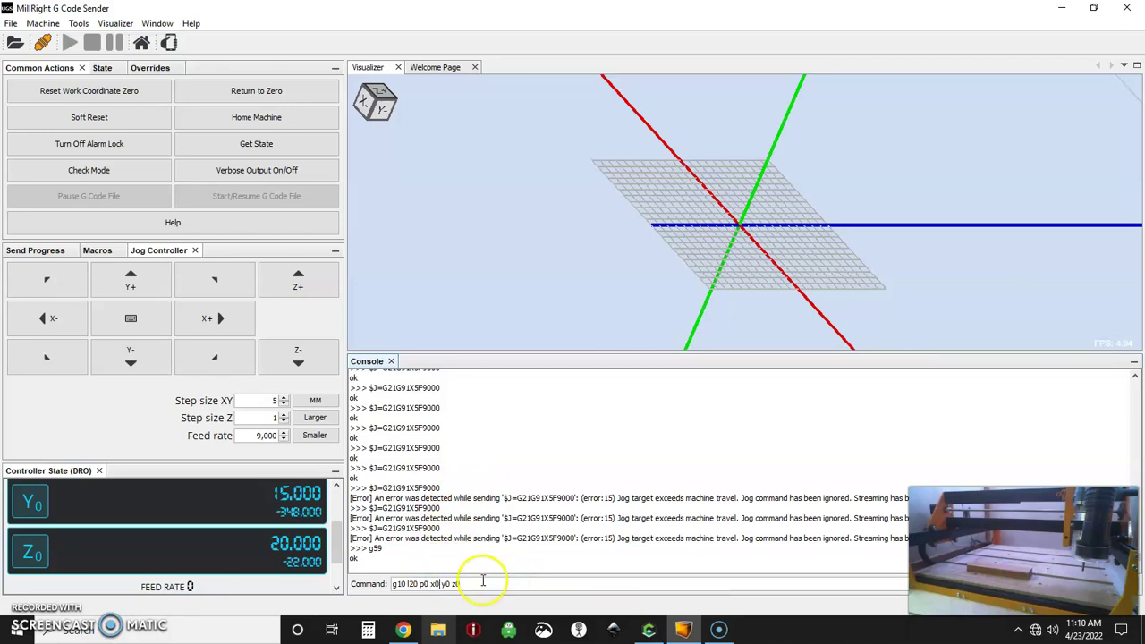
left_click(483, 581)
left_click(546, 601)
key("Return")
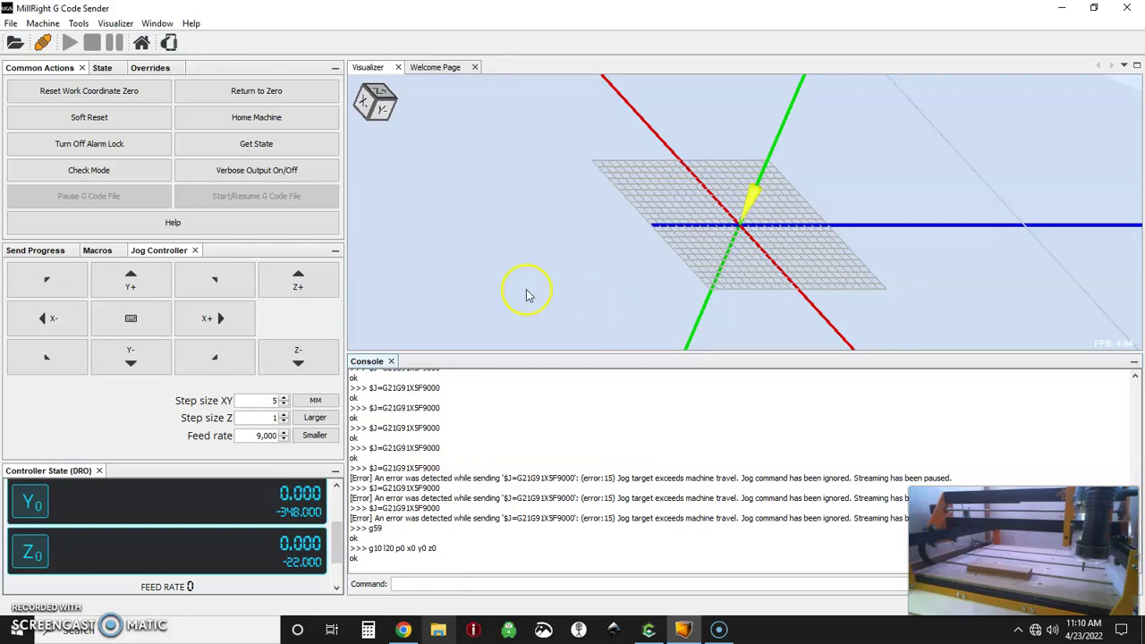
- Add a new macro in Edit macros and rename Macro #4 to 'front right'
left_click(96, 250)
left_click(43, 23)
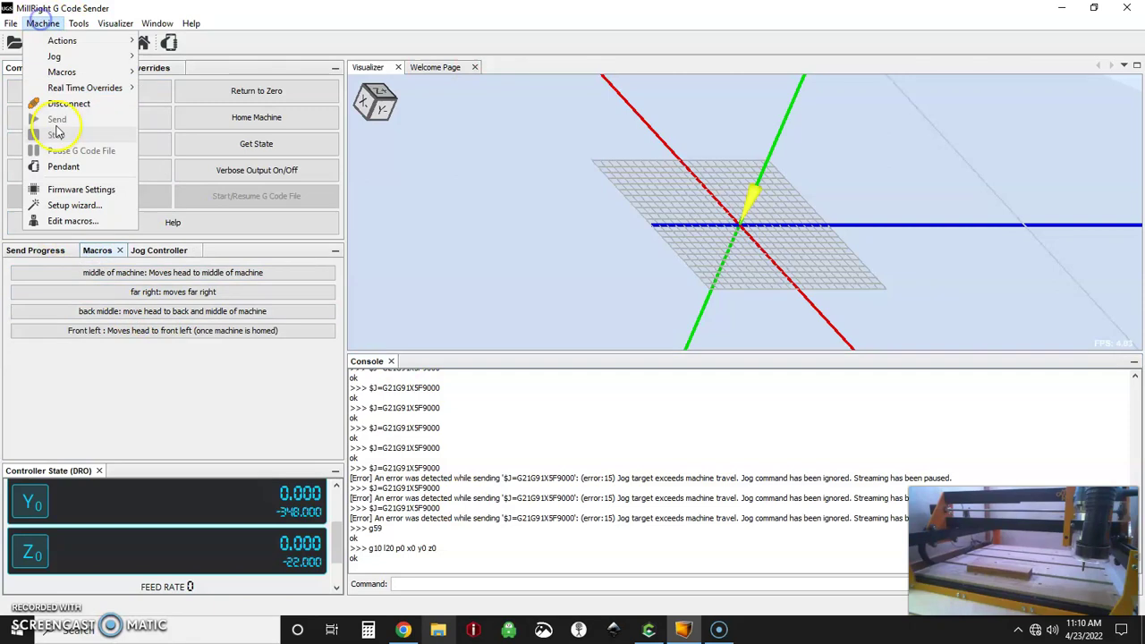
left_click(74, 223)
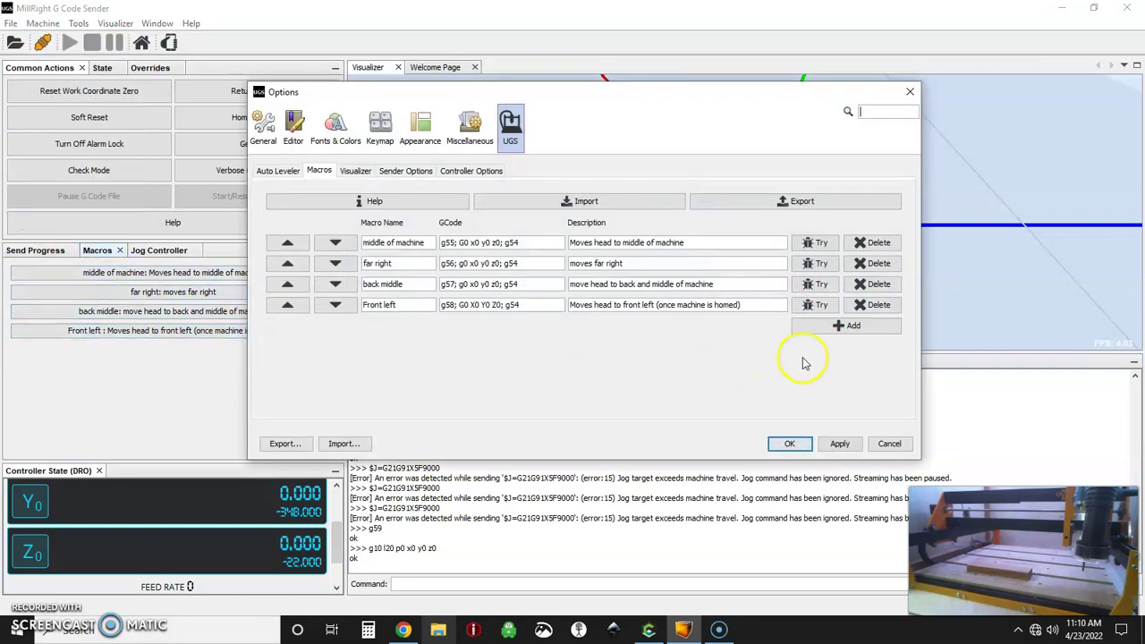
left_click(845, 325)
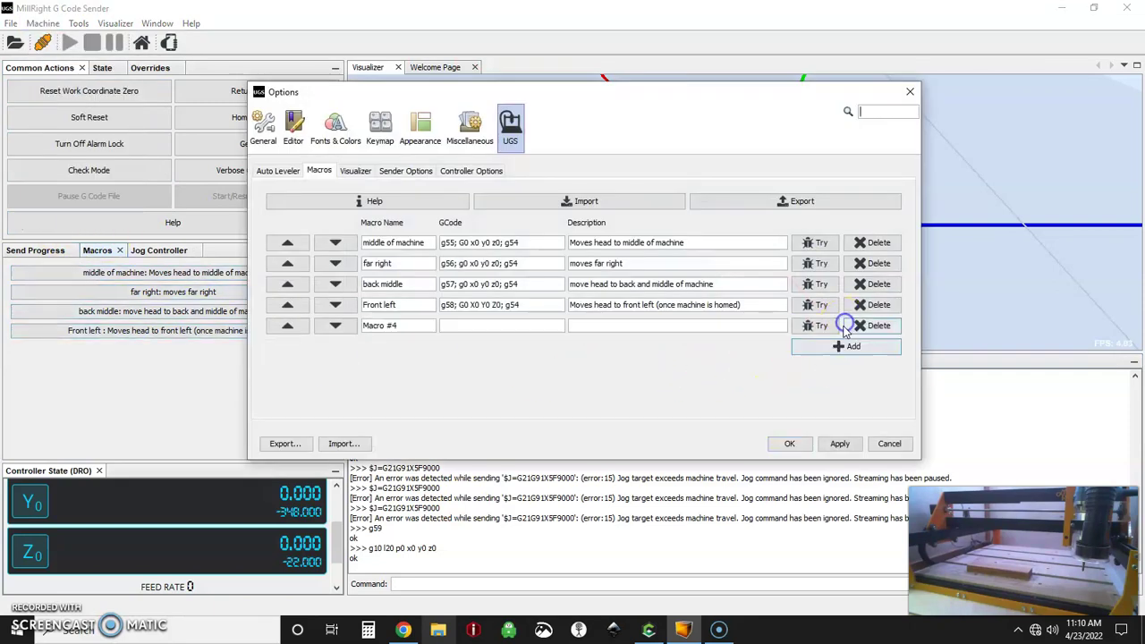
double_click(404, 325)
left_click_drag(404, 324, 344, 328)
key("BackSpace")
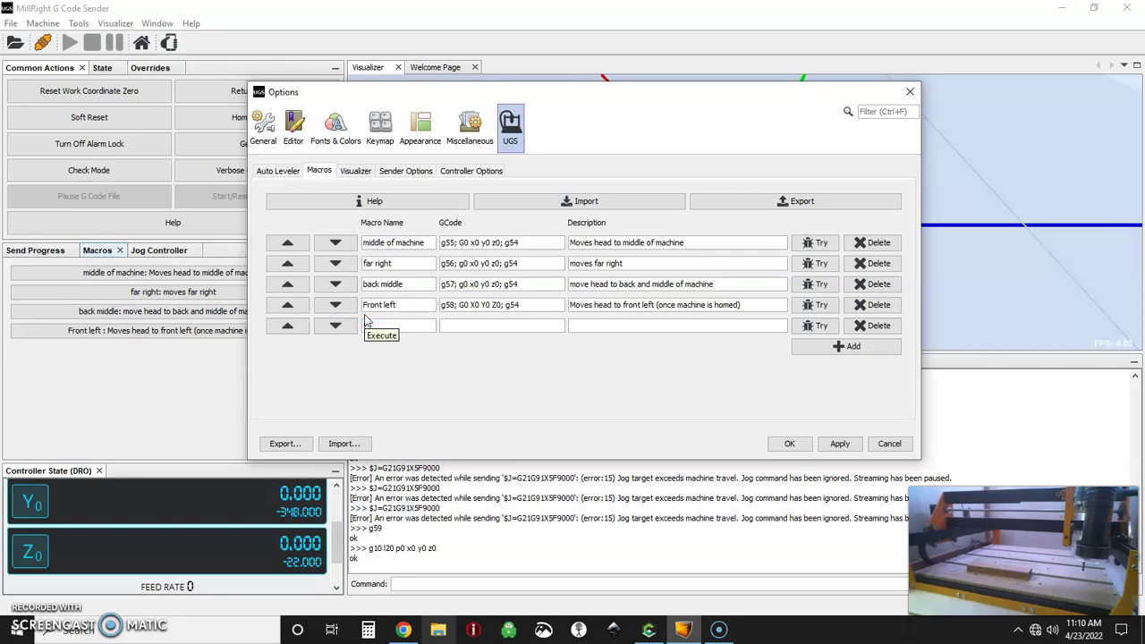
type("fro")
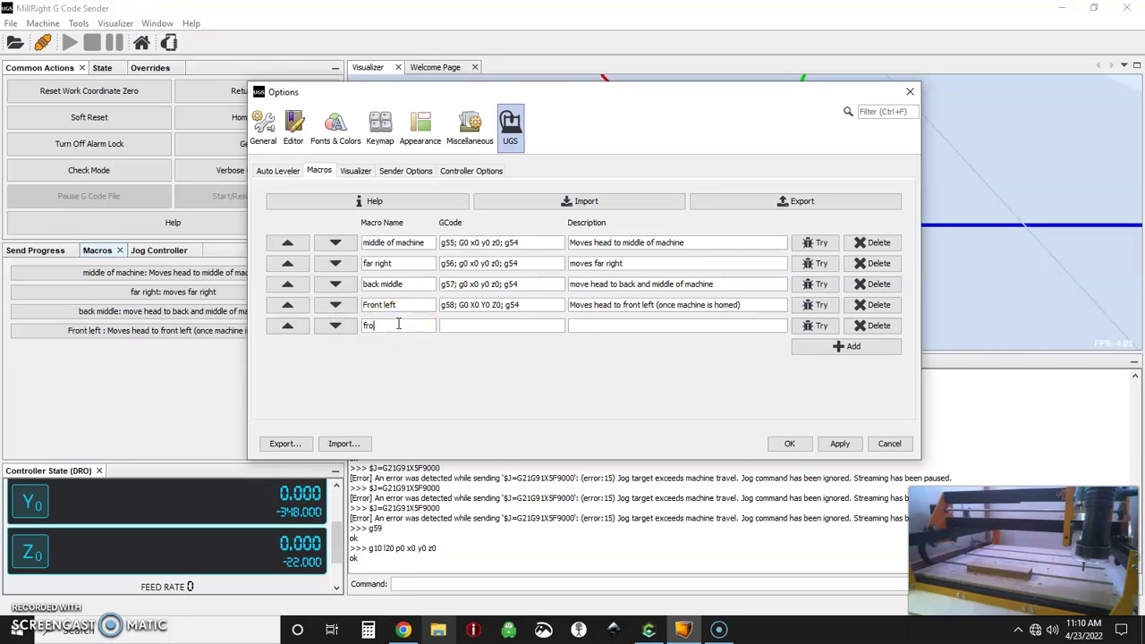
type("nt right")
- Give it G-code g59; G0 x) Y0 Z0; g54 and description 'moves head front right corner', then apply
left_click(451, 326)
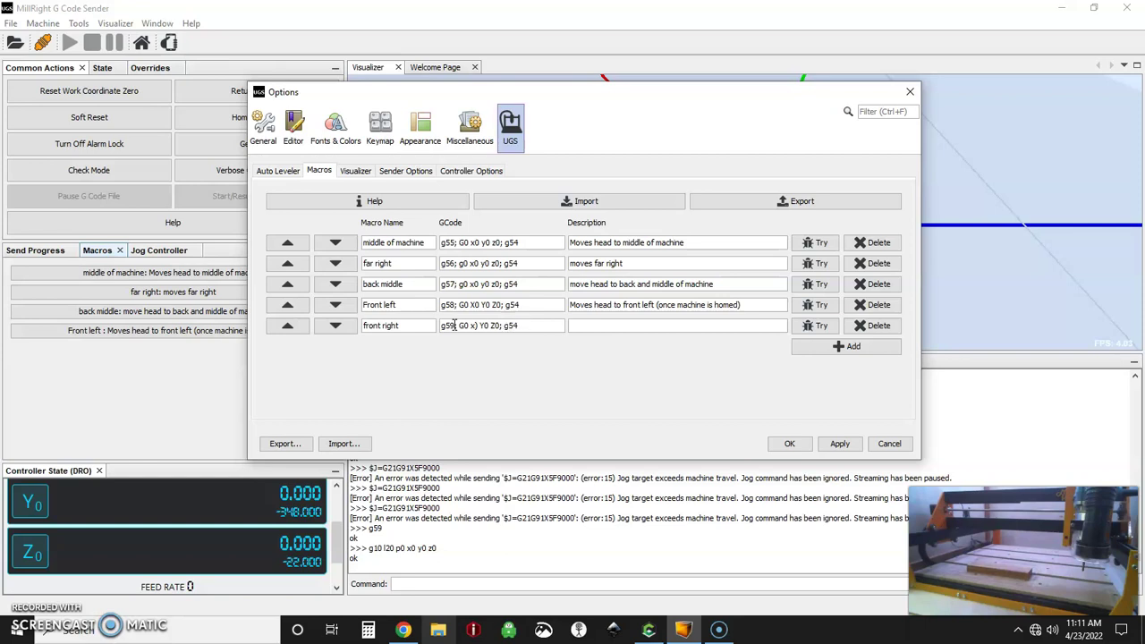
left_click(617, 325)
type("moves head front right corner")
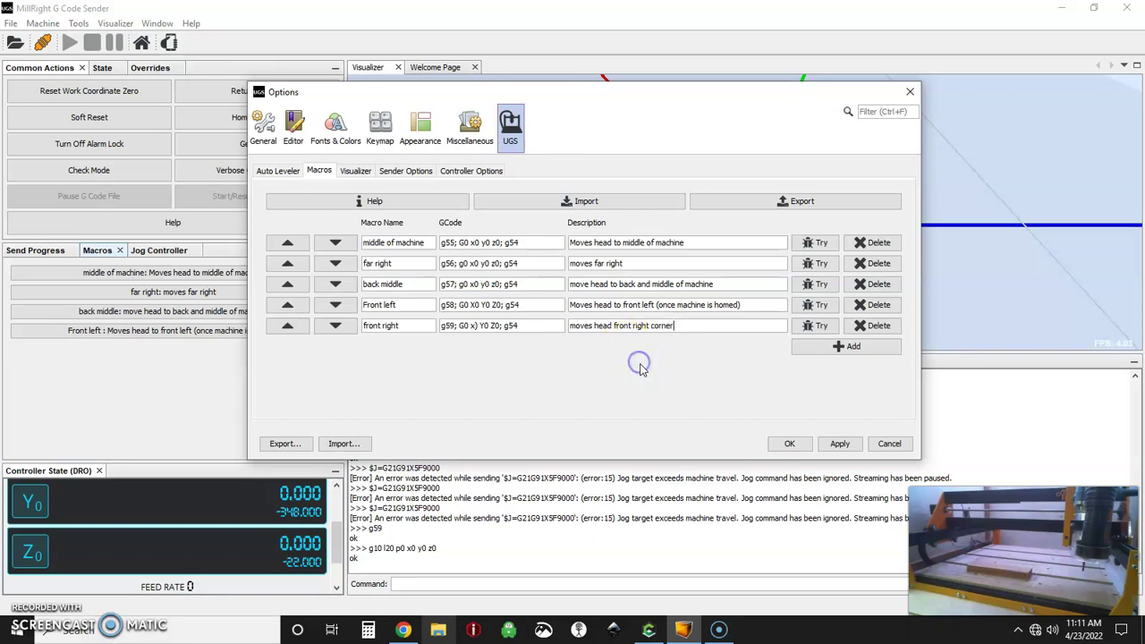
left_click(841, 443)
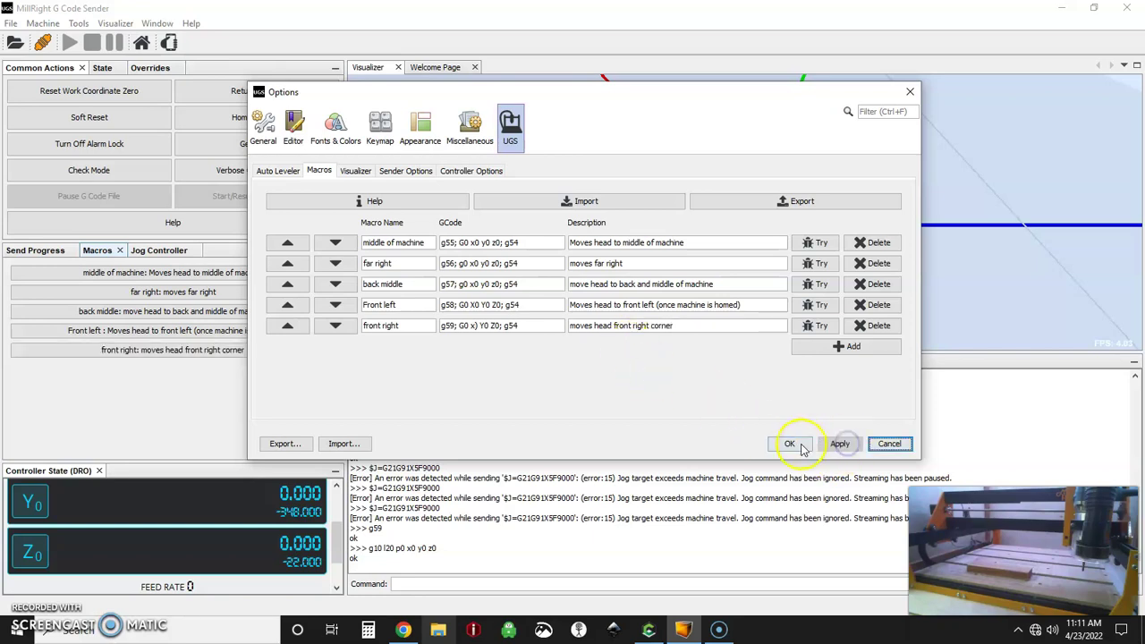
- Save the macros, run middle of machine, then send the head back to work zero
left_click(789, 444)
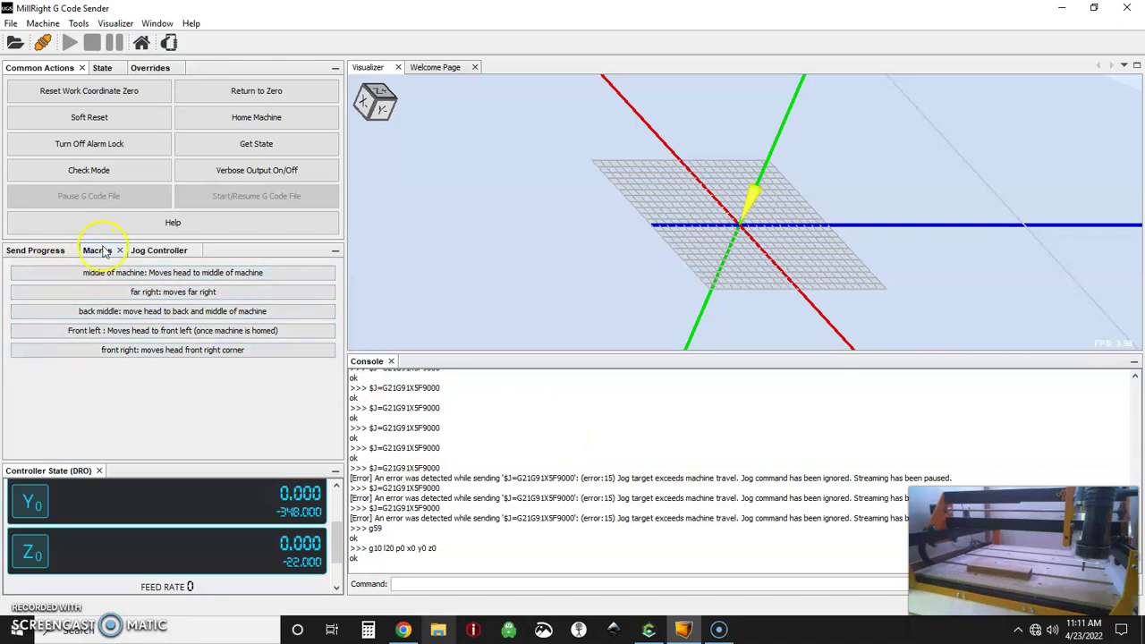
left_click(36, 249)
left_click(98, 251)
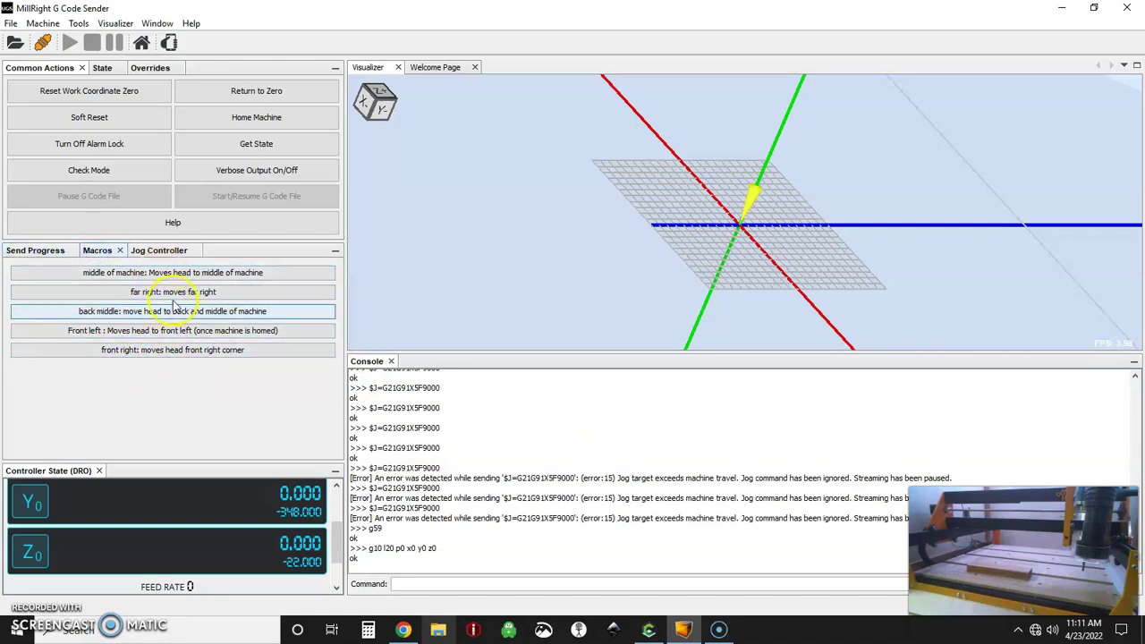
left_click(178, 276)
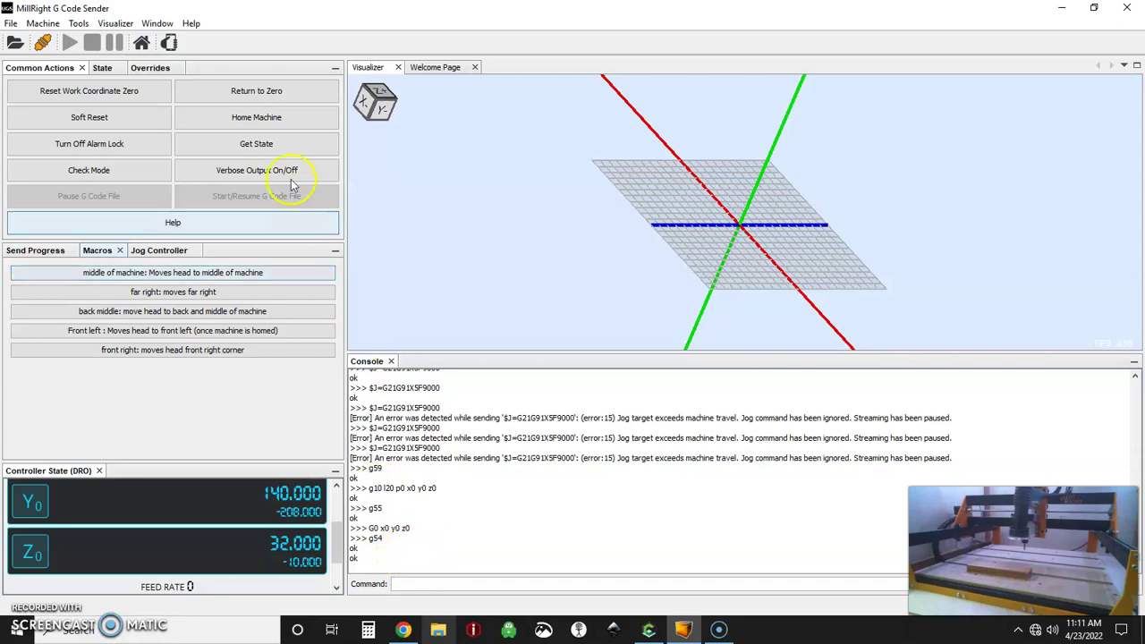
left_click(268, 91)
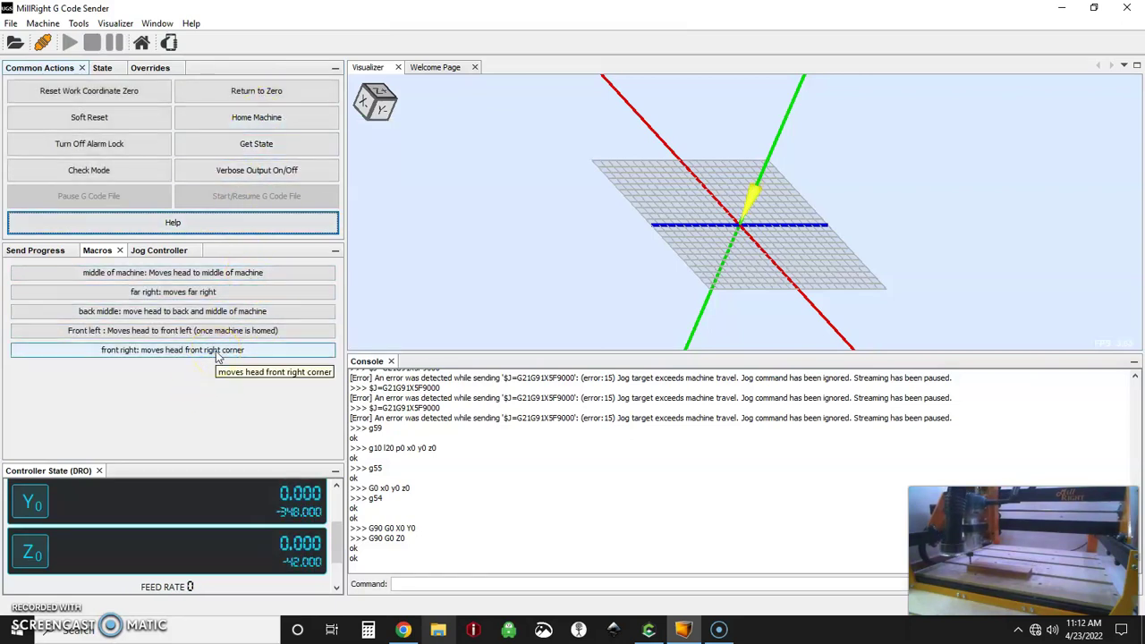
- Run front right (error:2 on G0 x)), then fix its X word to X0 and save
left_click(216, 351)
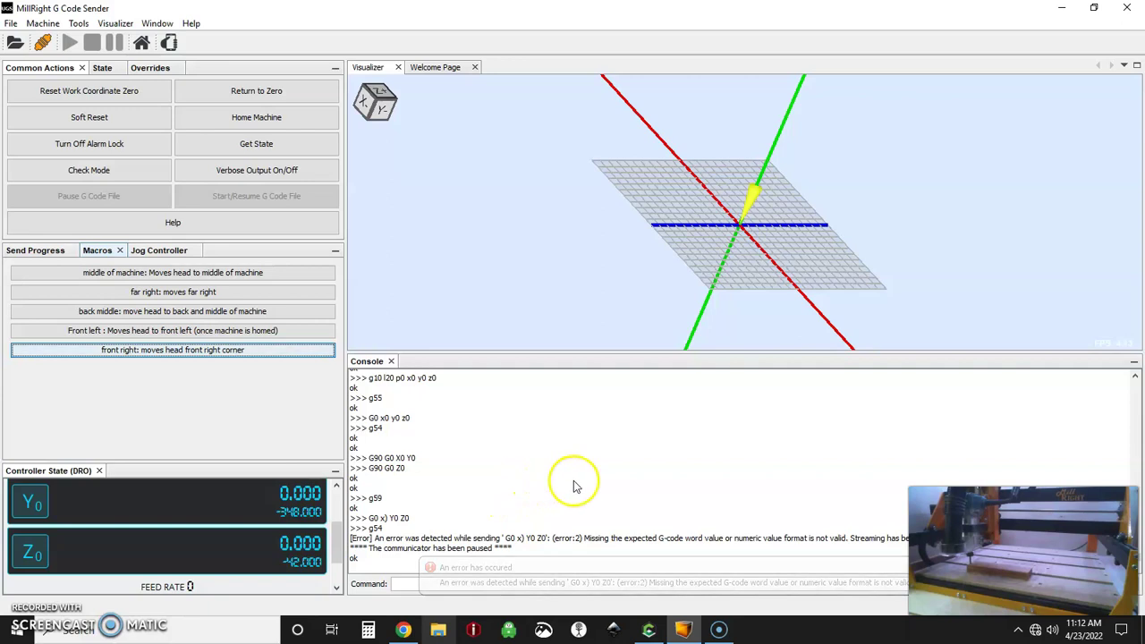
left_click(56, 24)
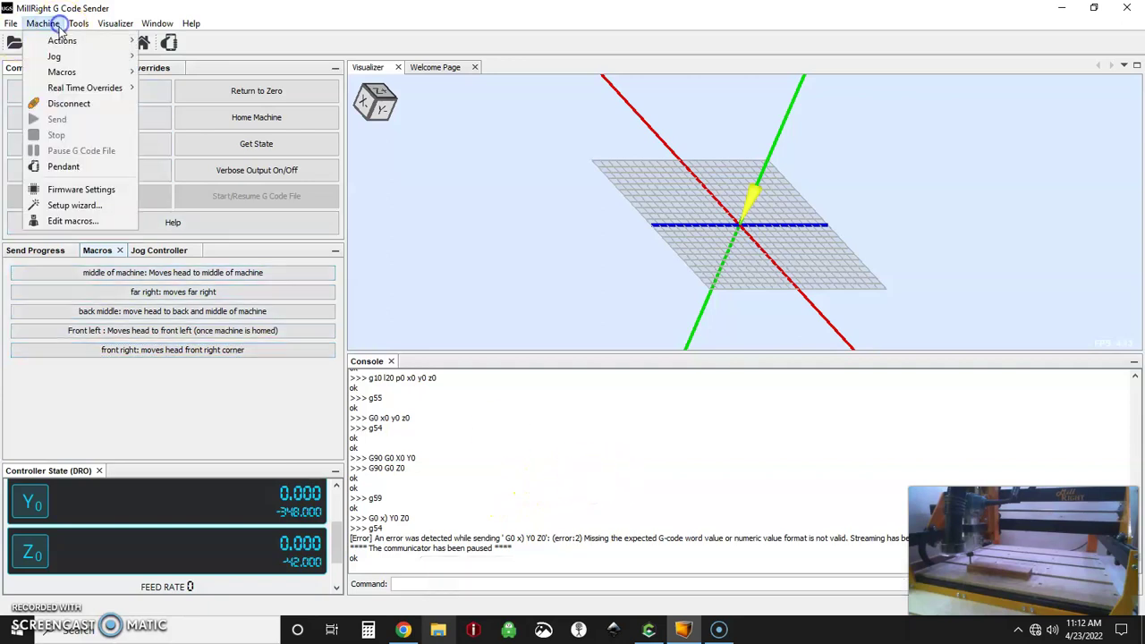
left_click(77, 219)
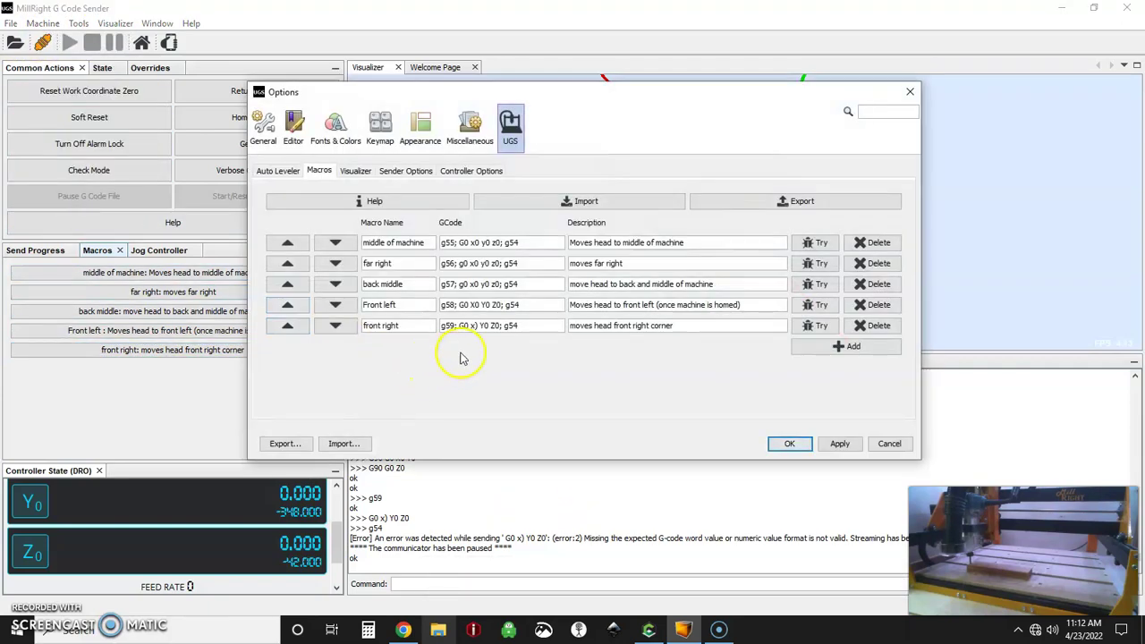
left_click(478, 325)
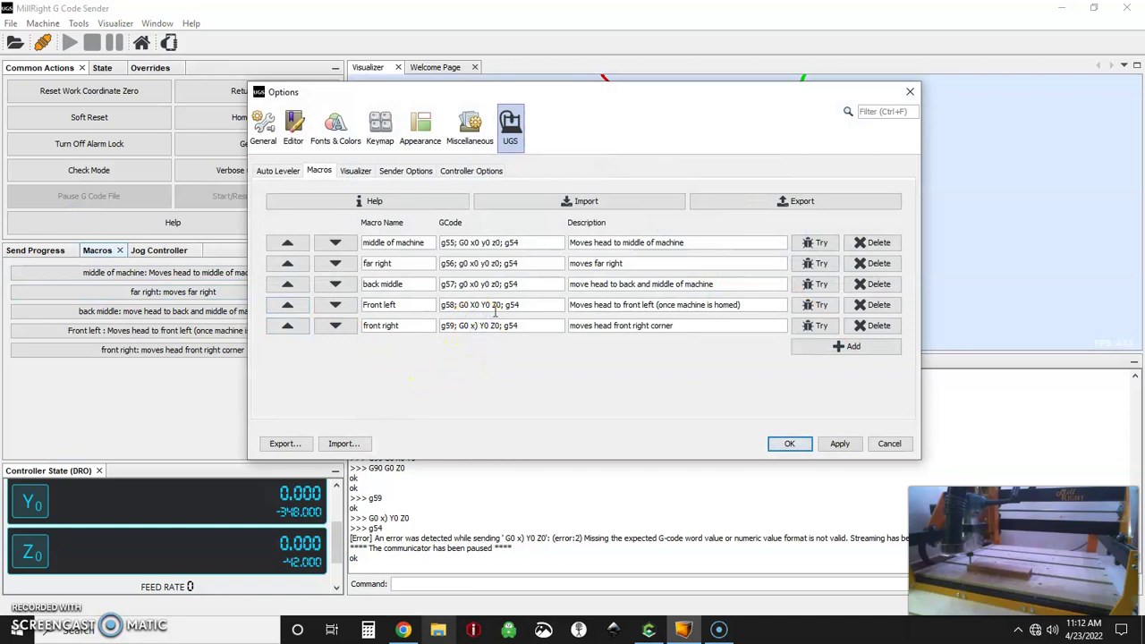
key("BackSpace")
type("0")
left_click(791, 443)
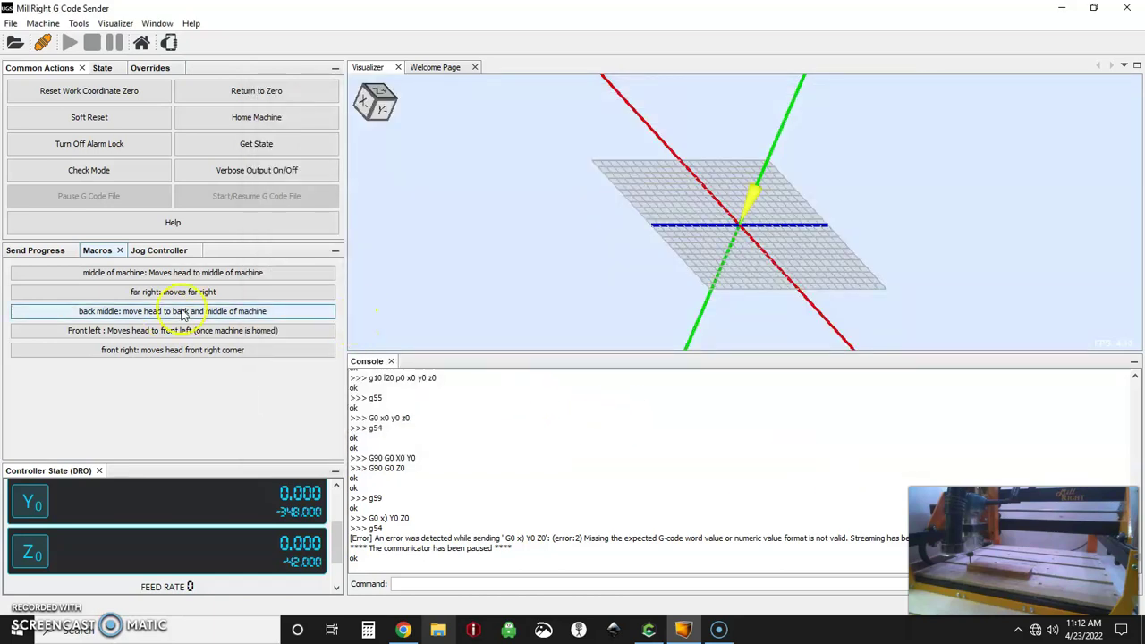
- Run the front right (G59), Front left (G58) and back middle (G57) macros in turn
left_click(181, 354)
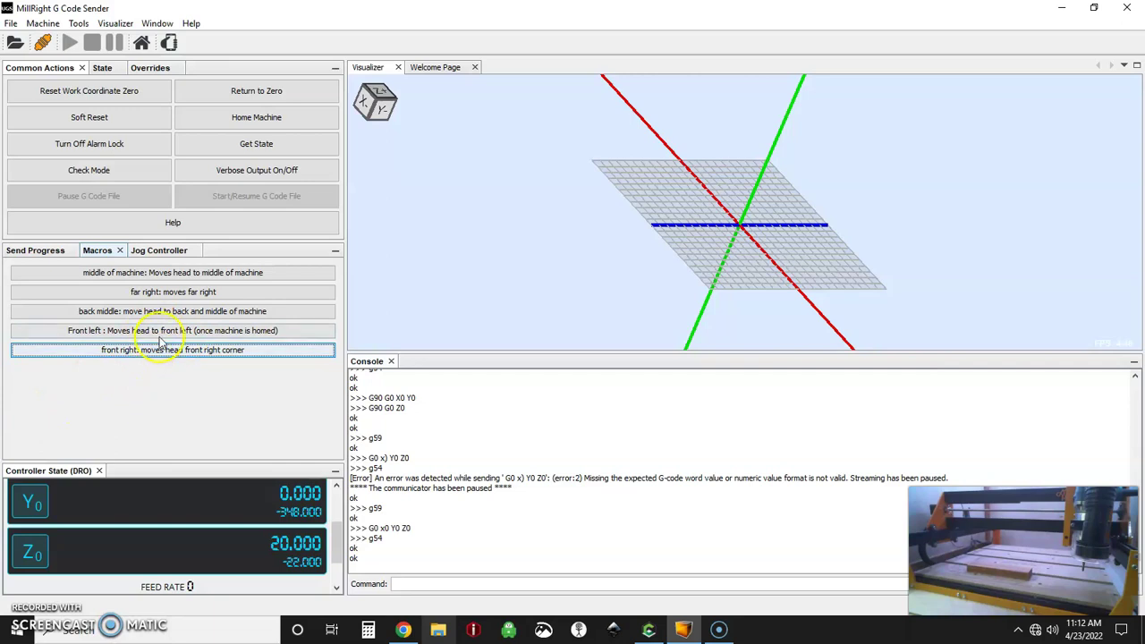
left_click(165, 332)
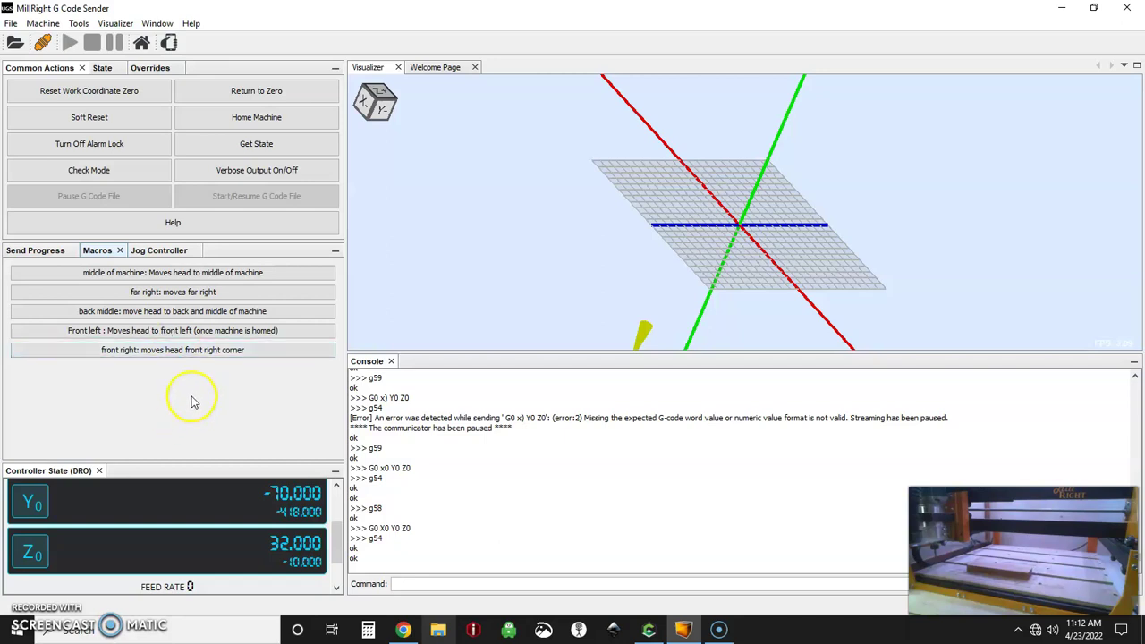
left_click(159, 311)
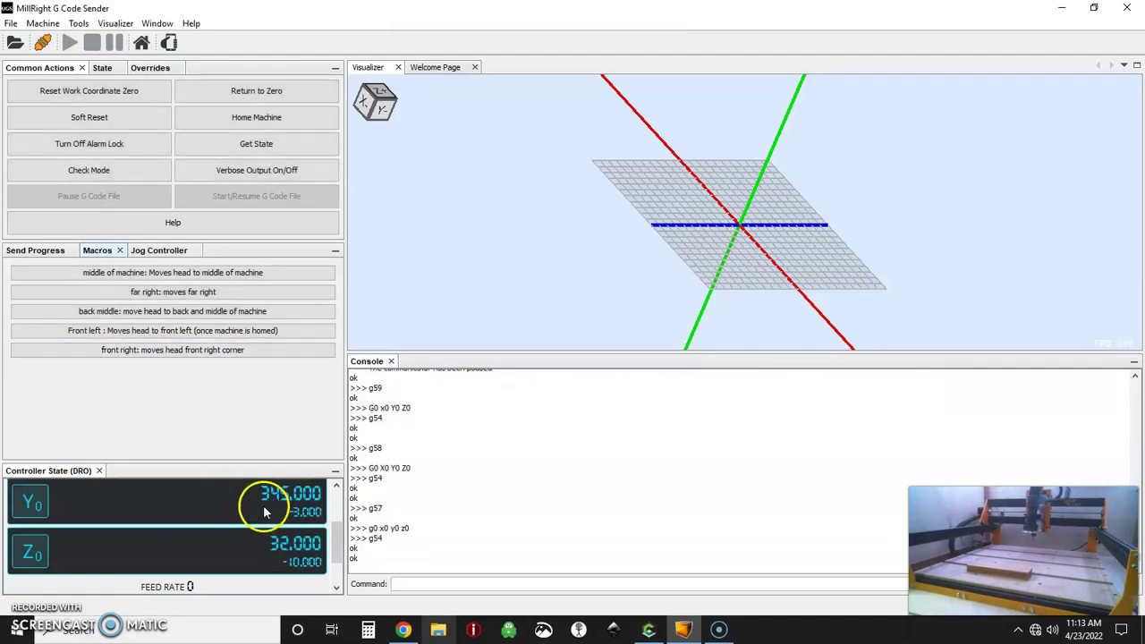
- Use Return to Zero to move the head to work X0 Y0, then Z0
left_click(267, 91)
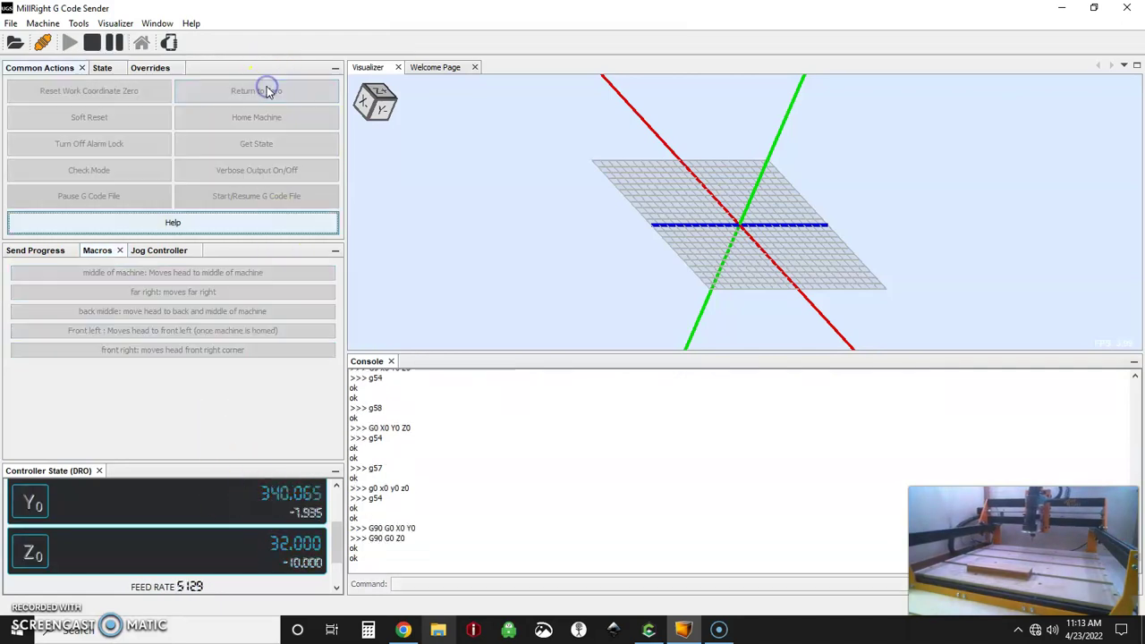